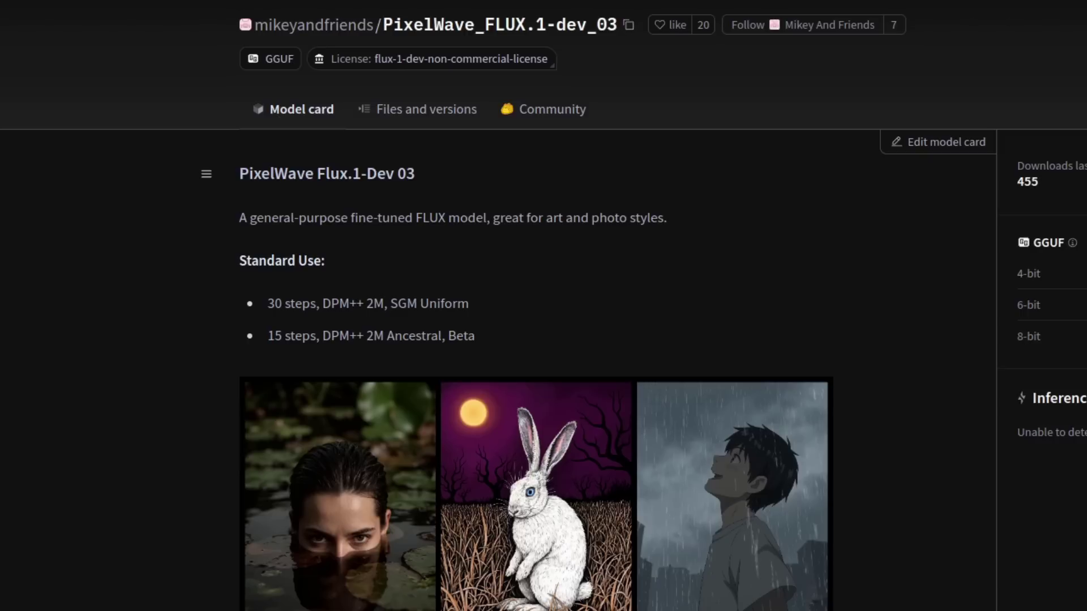
- Scroll down the PixelWave_FLUX.1-dev_03 file list to the GGUF and safetensors model downloads
{"action": "scroll", "coordinate": [996, 475], "scroll_direction": "down", "scroll_amount": 4}
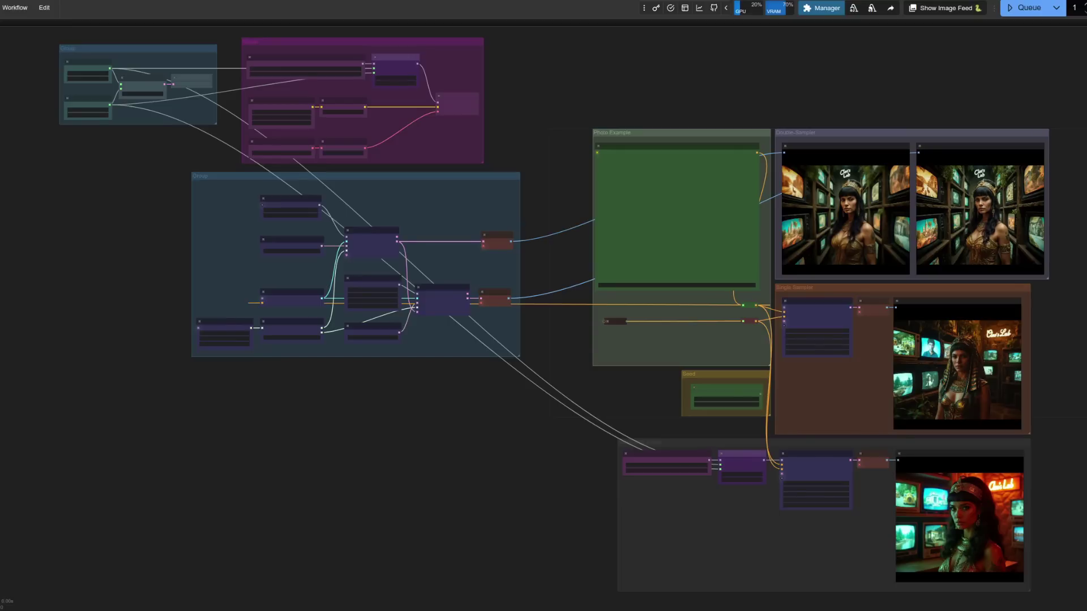
- Zoom in on the canvas until the Prompt node's Cleopatra photo prompt is readable
{"action": "scroll", "coordinate": [57, 39], "scroll_direction": "up", "scroll_amount": 15}
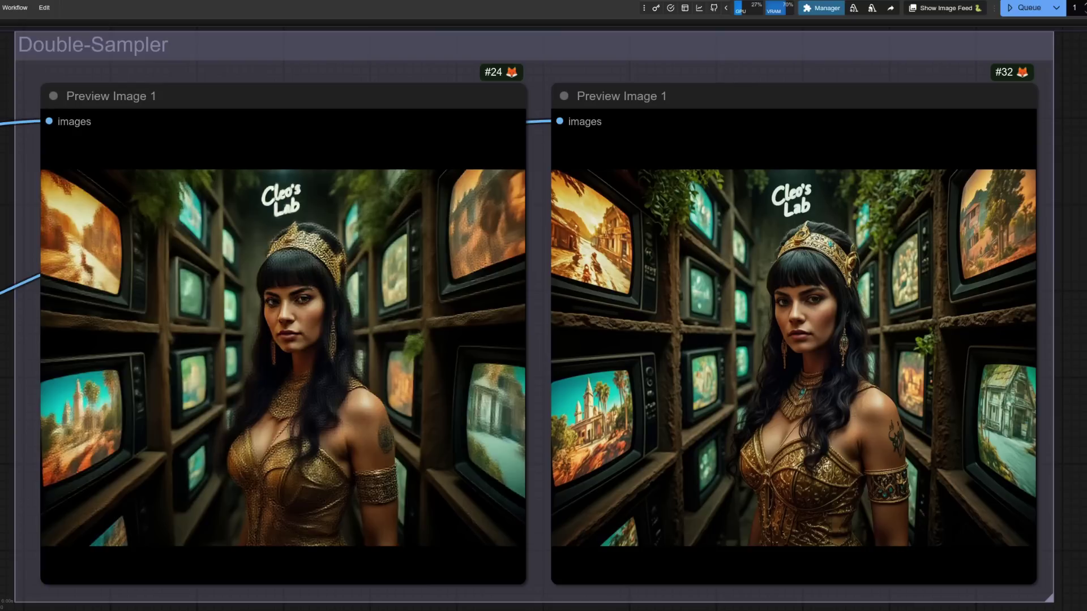
- Scroll down past the sampler previews to the Cubism group's rodent vampire prompt
{"action": "scroll", "coordinate": [543, 317], "scroll_direction": "down", "scroll_amount": 7}
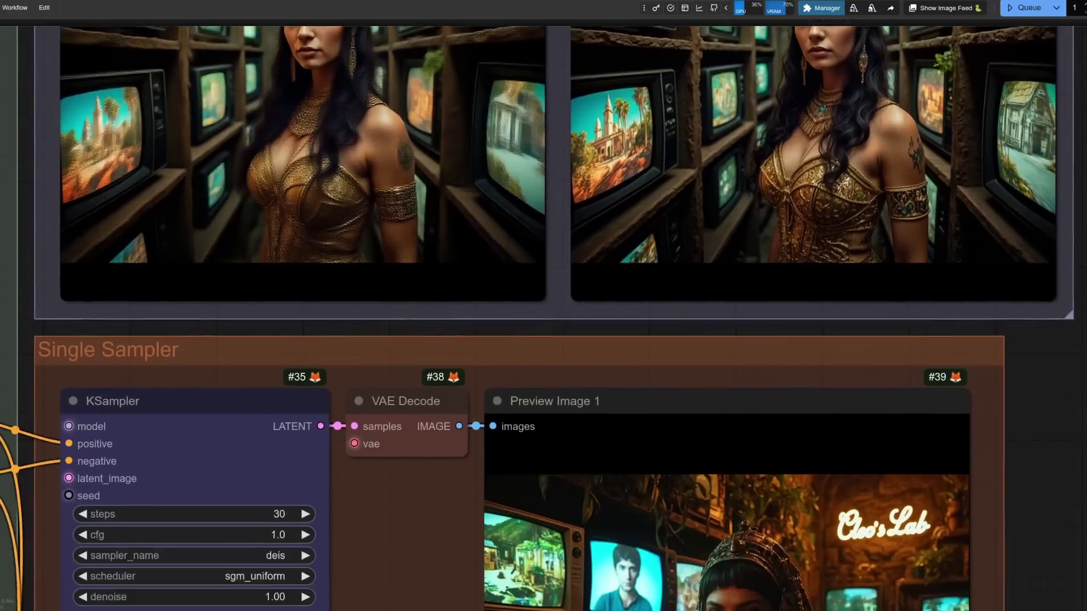
{"action": "scroll", "coordinate": [544, 317], "scroll_direction": "down", "scroll_amount": 3}
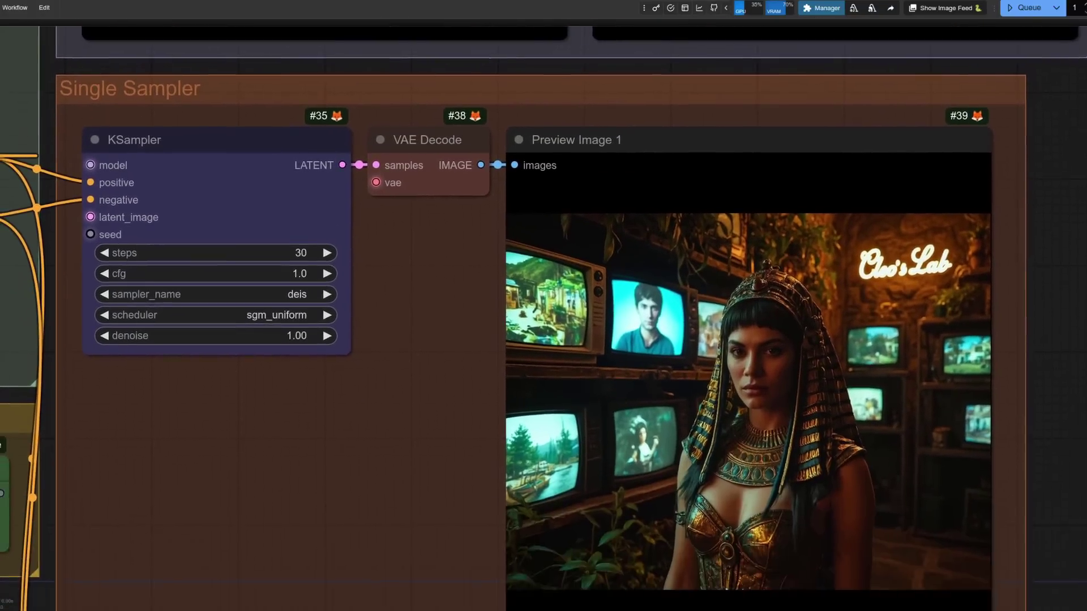
{"action": "scroll", "coordinate": [544, 317], "scroll_direction": "down", "scroll_amount": 1}
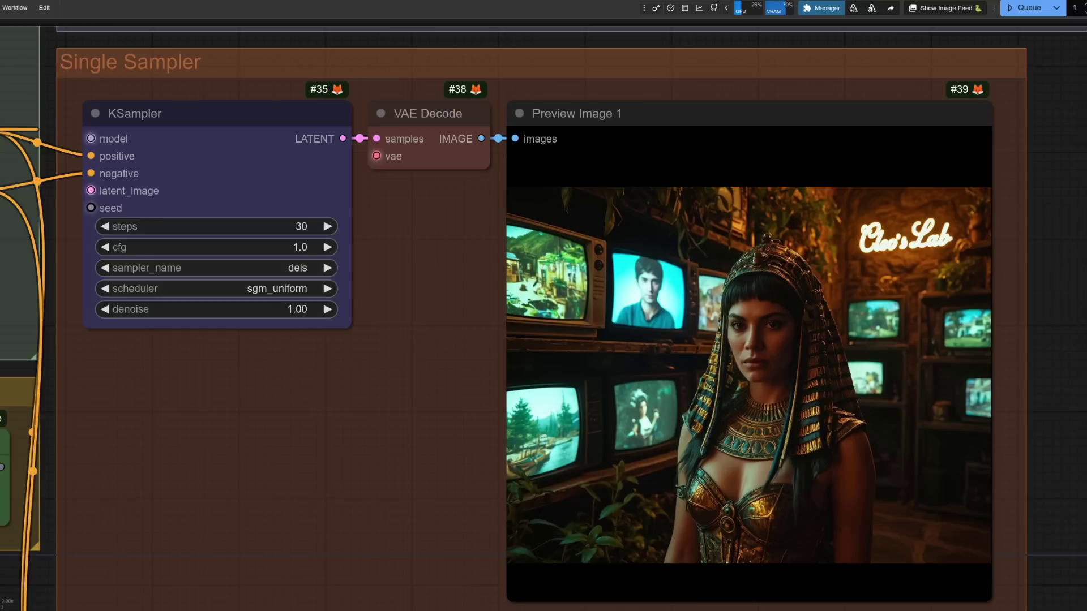
{"action": "scroll", "coordinate": [543, 317], "scroll_direction": "down", "scroll_amount": 10}
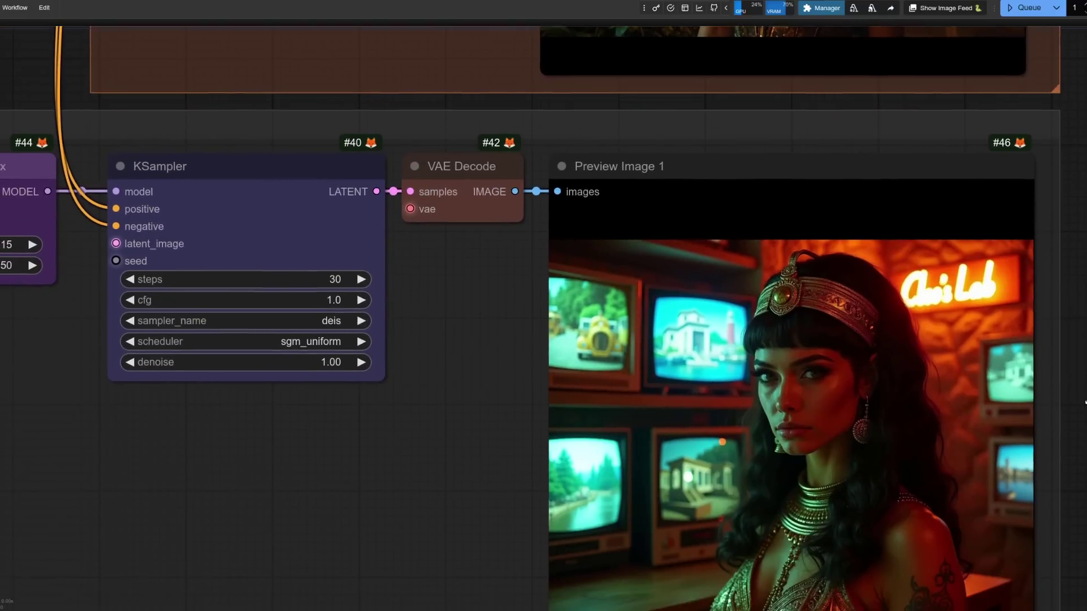
{"action": "scroll", "coordinate": [544, 316], "scroll_direction": "down", "scroll_amount": 2}
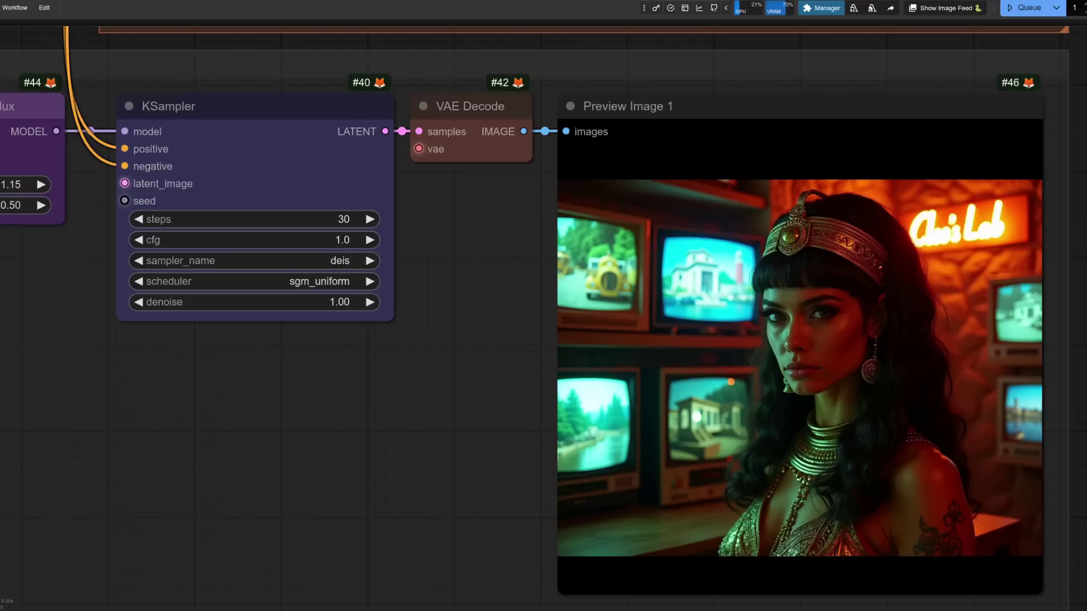
{"action": "scroll", "coordinate": [543, 317], "scroll_direction": "down", "scroll_amount": 3}
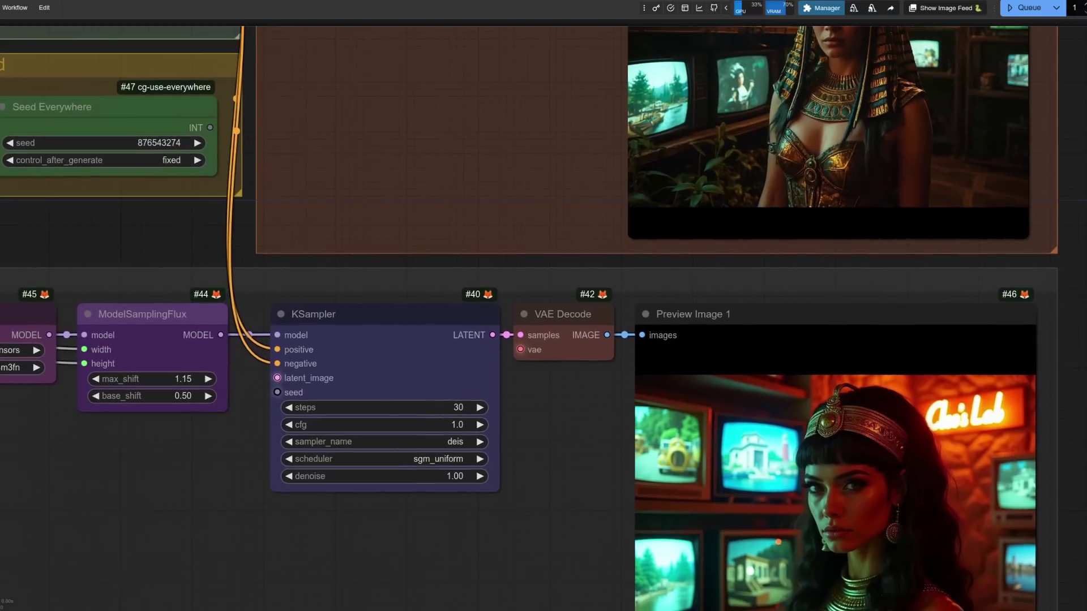
{"action": "scroll", "coordinate": [1069, 464], "scroll_direction": "down", "scroll_amount": 5}
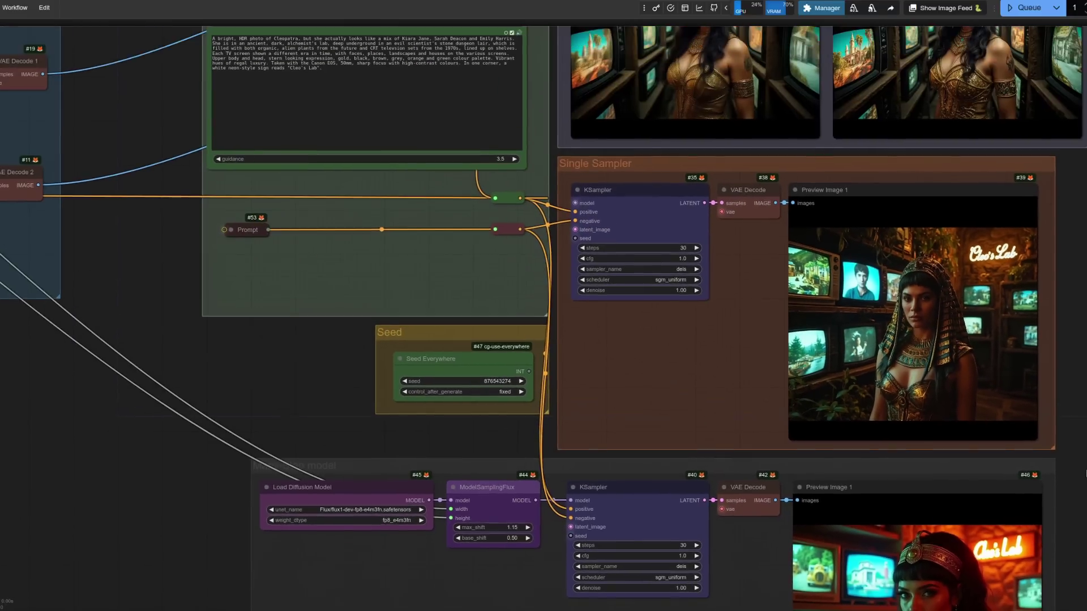
{"action": "scroll", "coordinate": [1069, 464], "scroll_direction": "down", "scroll_amount": 2}
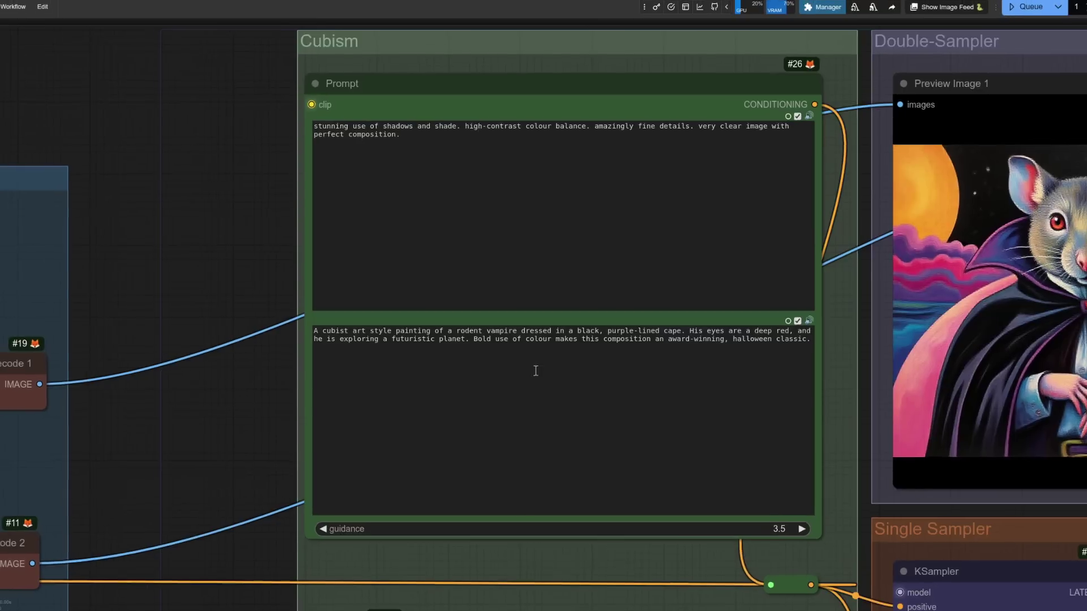
- Pan across both Double-Sampler rodent vampire previews, then scroll down to the standard Flux result
{"action": "left_click_drag", "start_coordinate": [85, 395], "coordinate": [0, 398]}
{"action": "left_click_drag", "start_coordinate": [100, 378], "coordinate": [69, 378]}
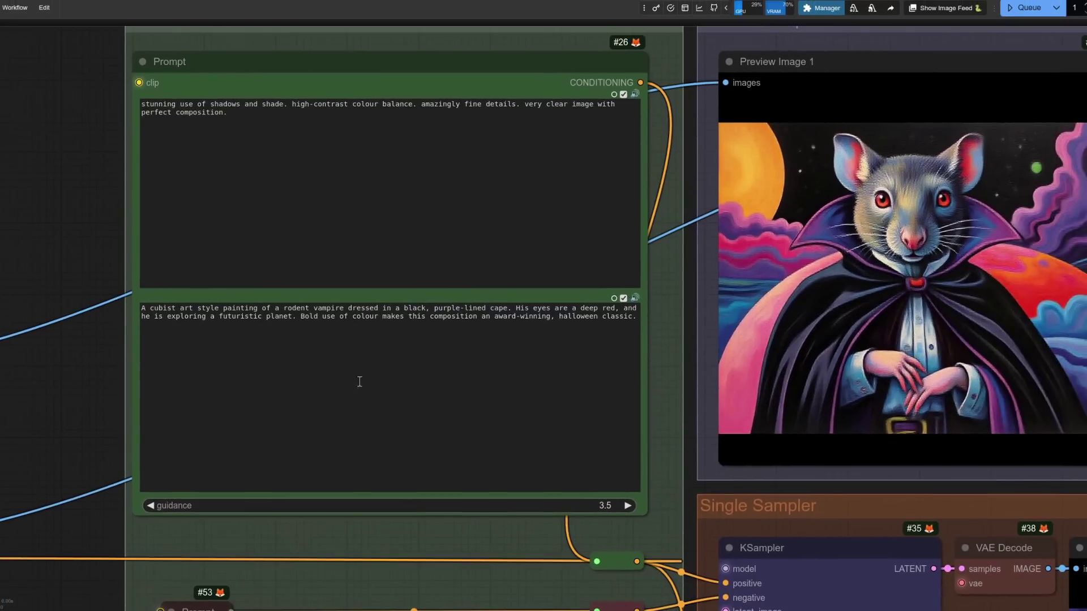
{"action": "left_click_drag", "start_coordinate": [685, 387], "coordinate": [228, 377]}
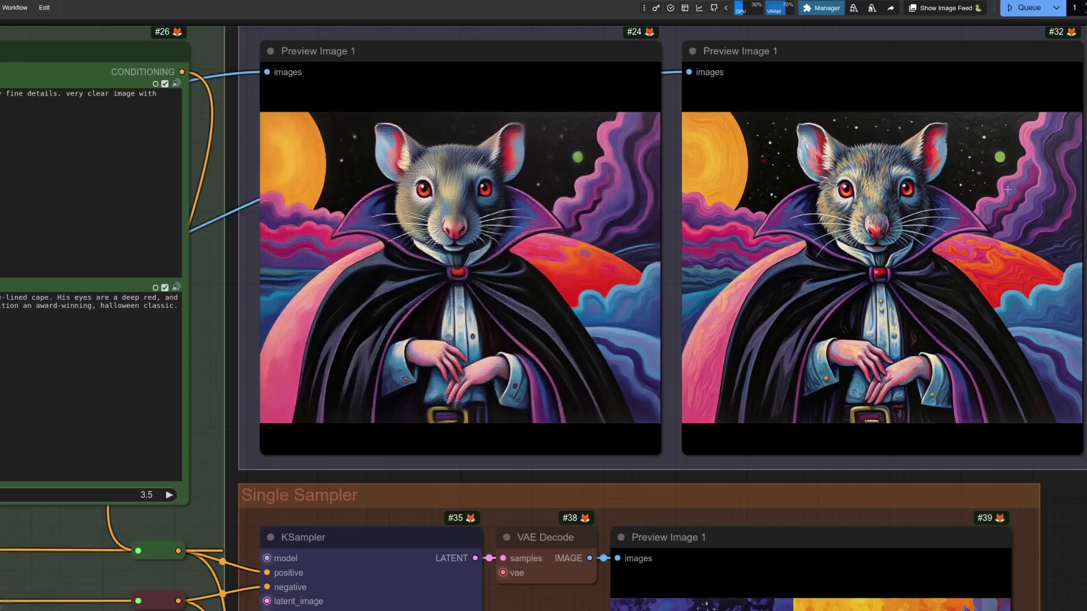
{"action": "scroll", "coordinate": [1070, 583], "scroll_direction": "down", "scroll_amount": 5}
{"action": "scroll", "coordinate": [1082, 252], "scroll_direction": "down", "scroll_amount": 3}
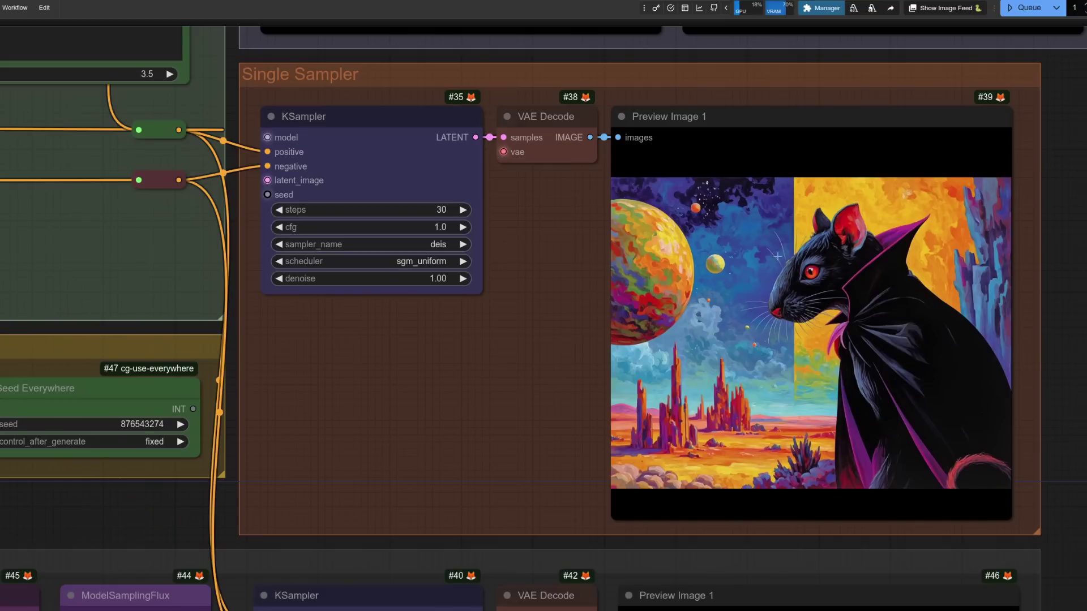
{"action": "scroll", "coordinate": [1078, 480], "scroll_direction": "down", "scroll_amount": 3}
{"action": "scroll", "coordinate": [1077, 480], "scroll_direction": "down", "scroll_amount": 7}
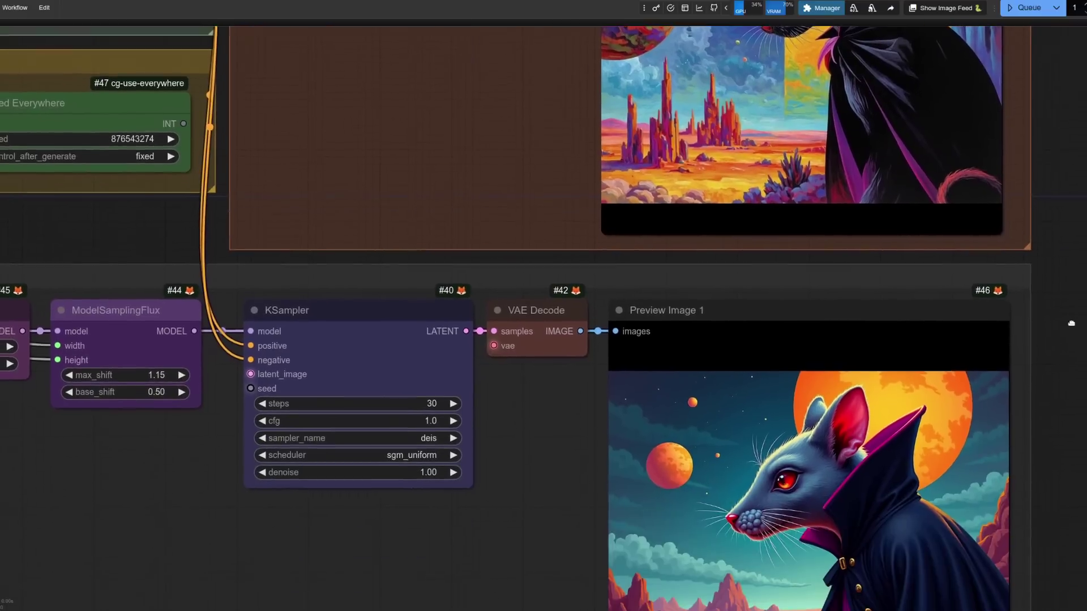
{"action": "scroll", "coordinate": [1078, 430], "scroll_direction": "down", "scroll_amount": 2}
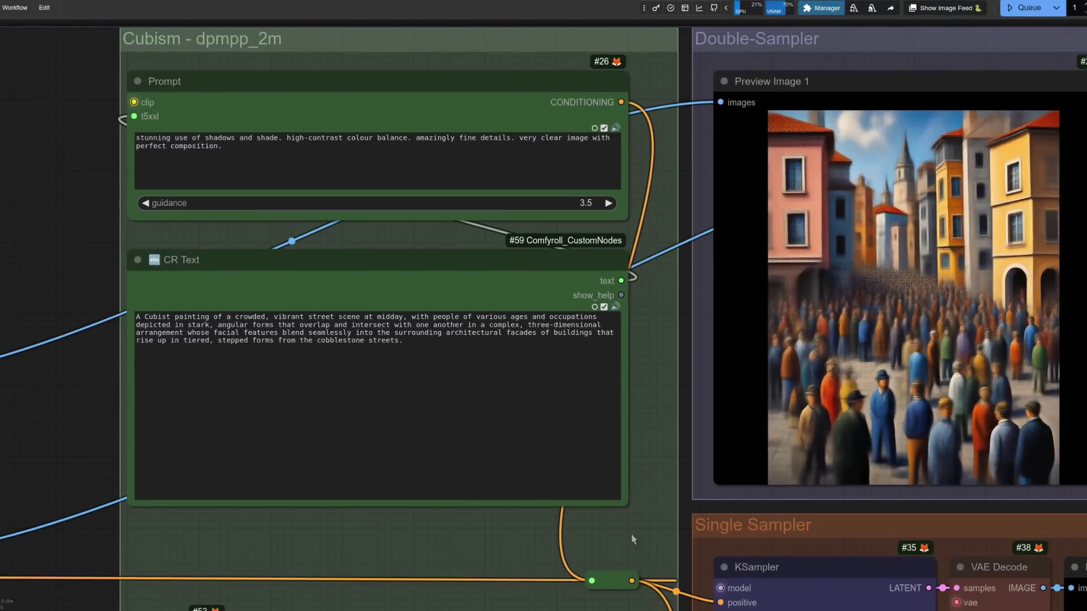
- Pan from the Double-Sampler cubist street previews through the single sampler to the standard Flux row
{"action": "left_click_drag", "start_coordinate": [630, 533], "coordinate": [142, 481]}
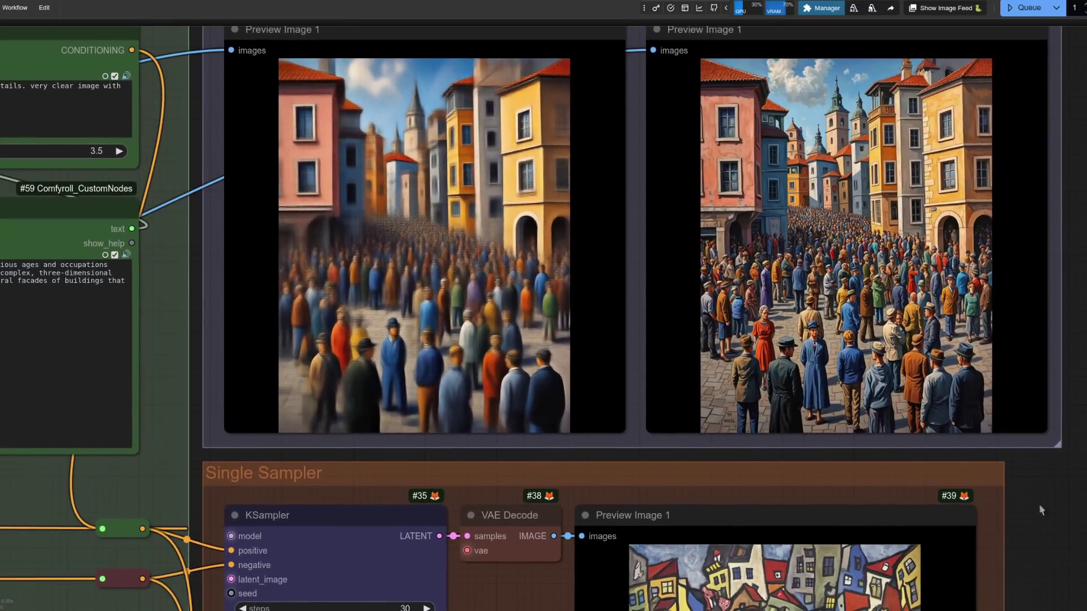
{"action": "left_click_drag", "start_coordinate": [1040, 509], "coordinate": [1061, 120]}
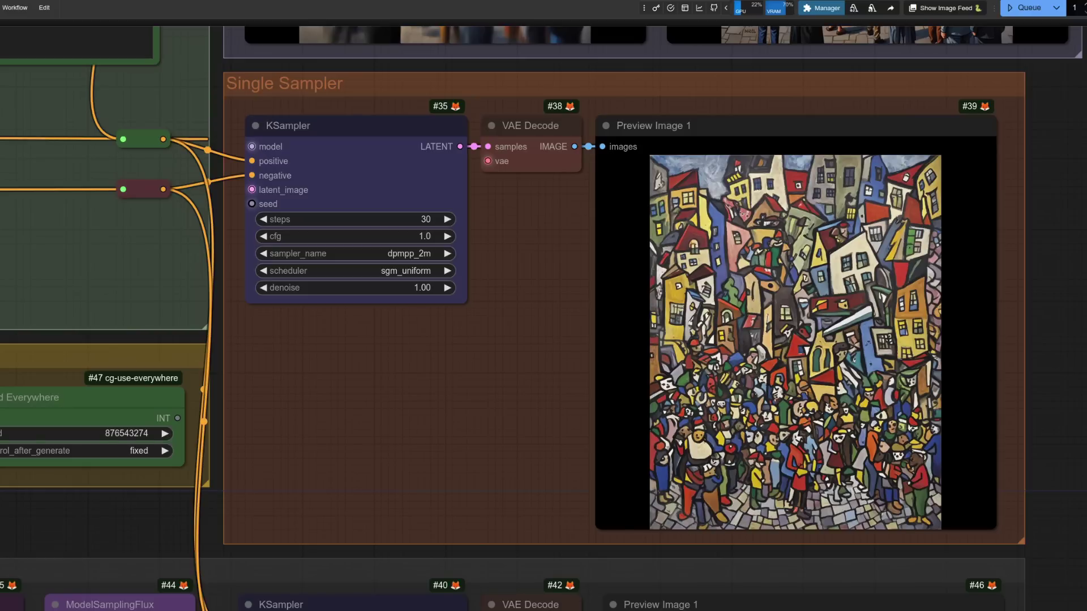
{"action": "left_click_drag", "start_coordinate": [1079, 584], "coordinate": [1035, 99]}
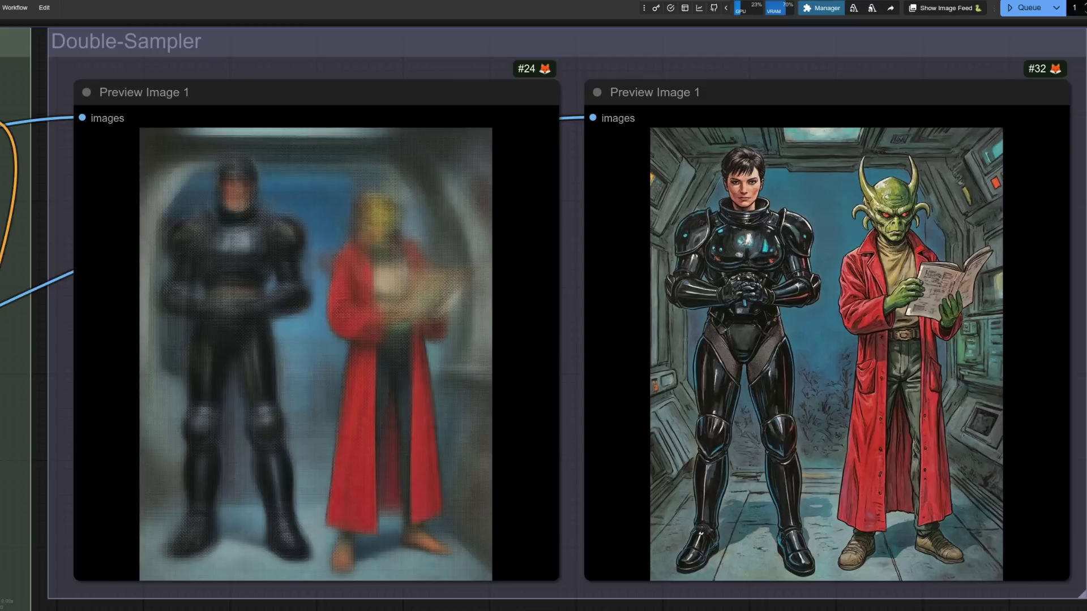
- Scroll and shift the canvas across the Anime / cartoon - 15steps sampler groups
{"action": "scroll", "coordinate": [543, 317], "scroll_direction": "down", "scroll_amount": 10}
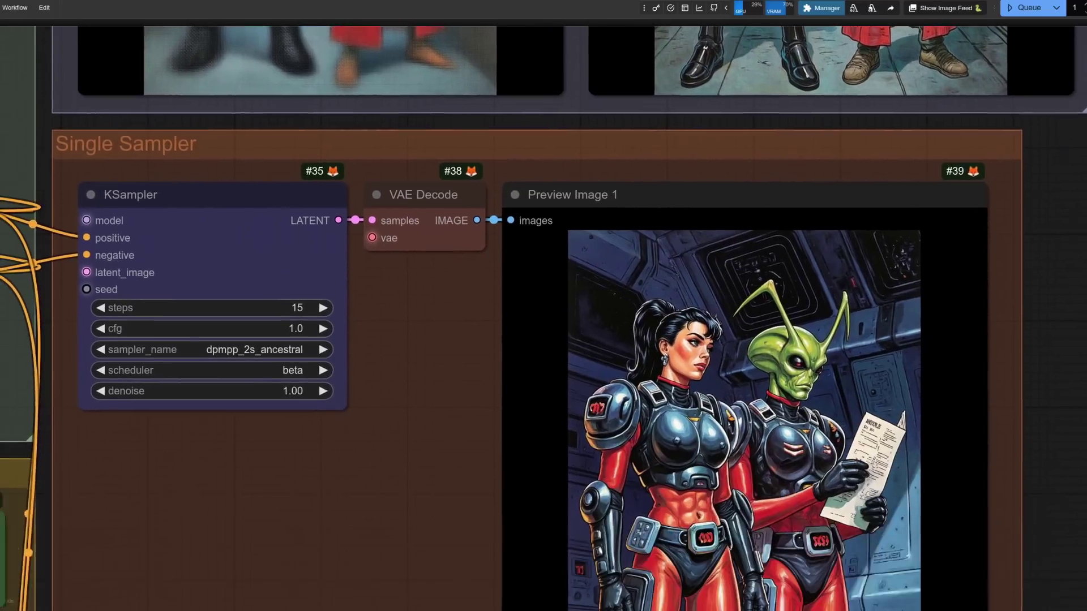
{"action": "scroll", "coordinate": [543, 317], "scroll_direction": "up", "scroll_amount": 1}
{"action": "scroll", "coordinate": [543, 317], "scroll_direction": "left", "scroll_amount": 2}
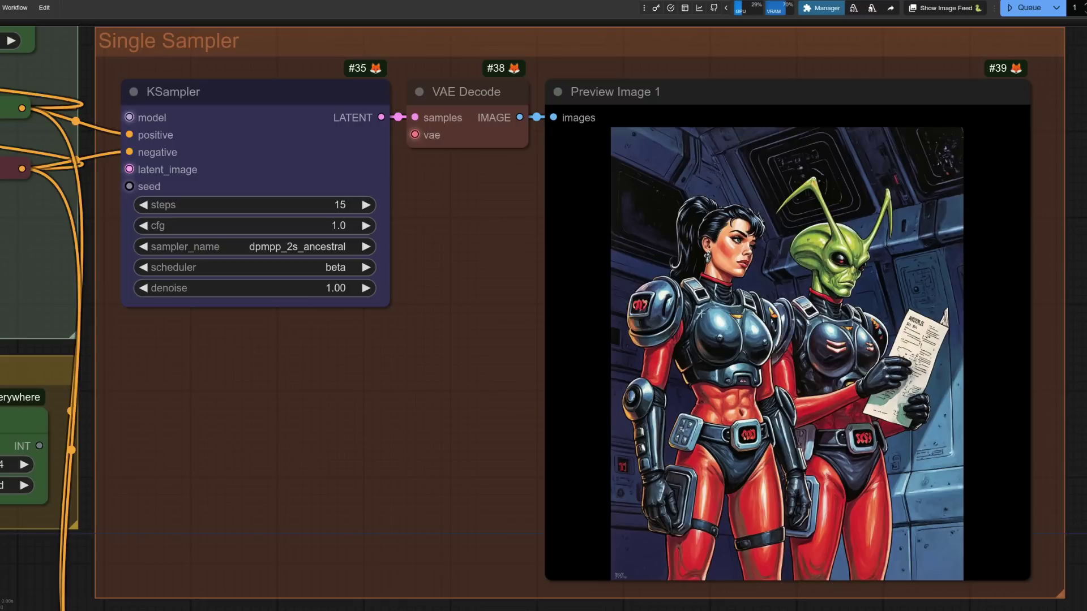
{"action": "scroll", "coordinate": [1085, 311], "scroll_direction": "down", "scroll_amount": 10}
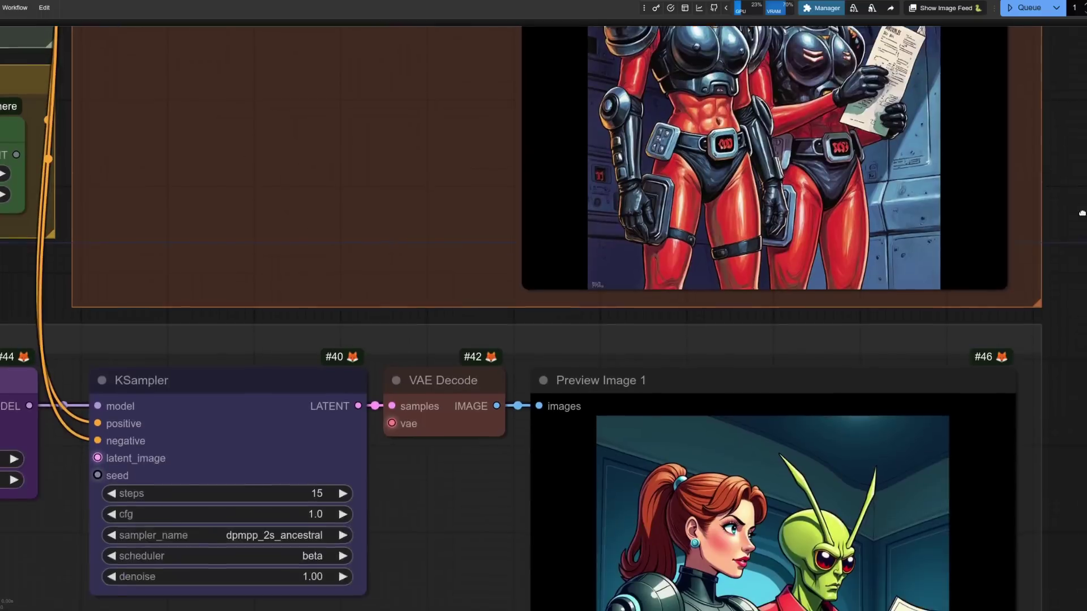
{"action": "scroll", "coordinate": [1085, 311], "scroll_direction": "left", "scroll_amount": 1}
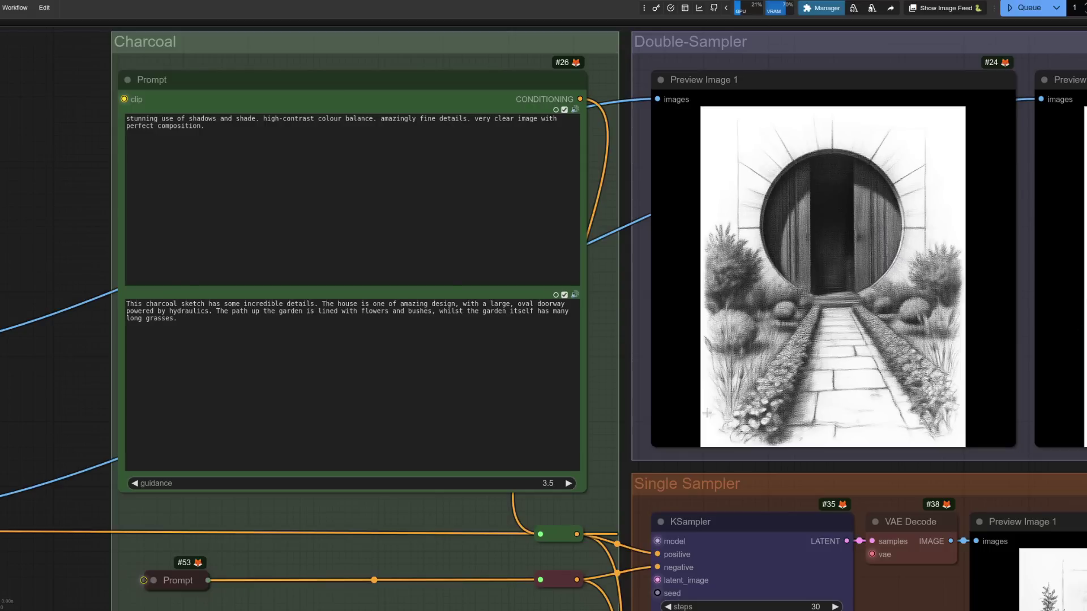
- Centre both Double-Sampler charcoal doorway sketches, zoom in, and bring the group title into view
{"action": "left_click_drag", "start_coordinate": [905, 469], "coordinate": [551, 479]}
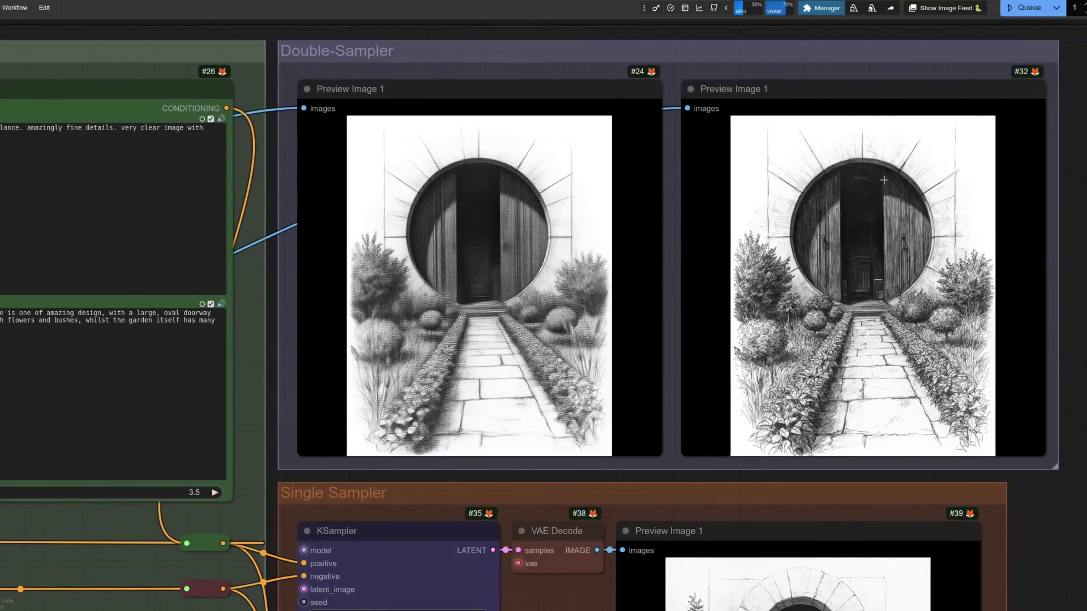
{"action": "scroll", "coordinate": [891, 283], "scroll_direction": "up", "scroll_amount": 2}
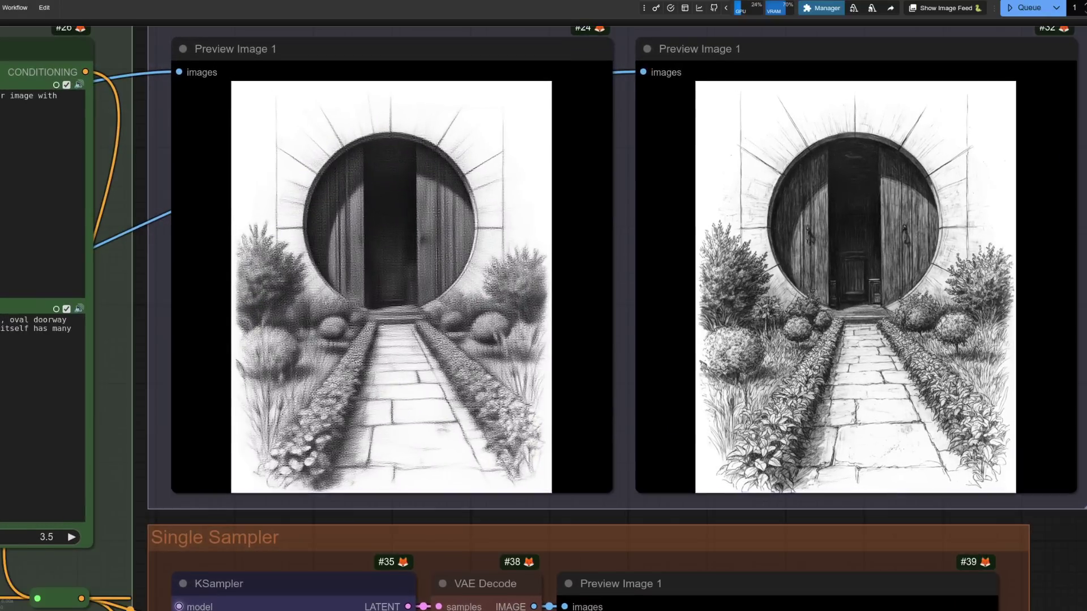
{"action": "left_click_drag", "start_coordinate": [891, 282], "coordinate": [898, 321]}
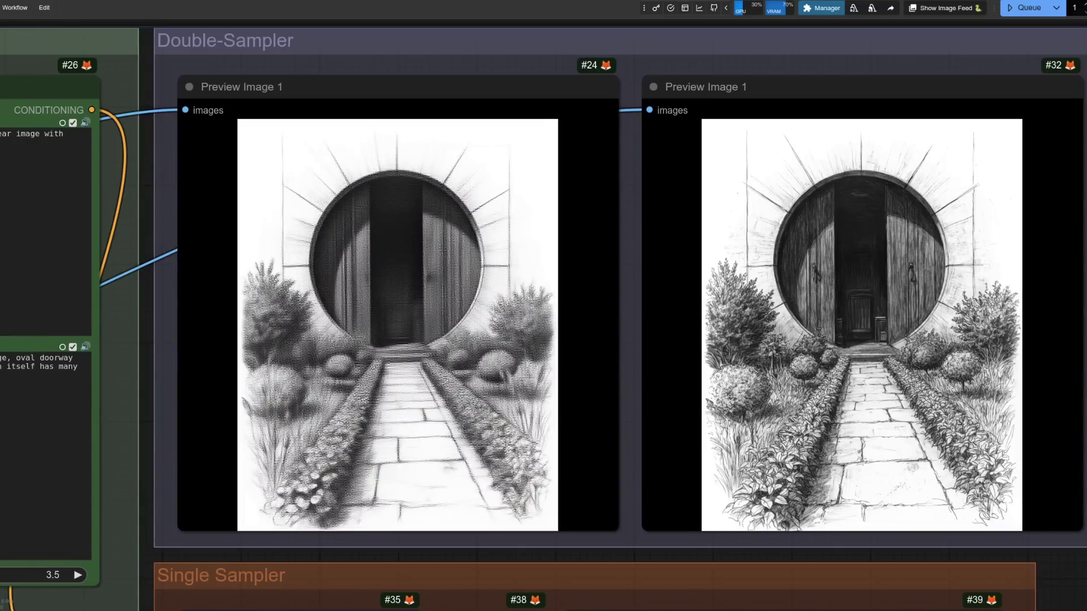
- Scroll down past the Single Sampler group to the lower sampler's charcoal result
{"action": "scroll", "coordinate": [543, 318], "scroll_direction": "down", "scroll_amount": 10}
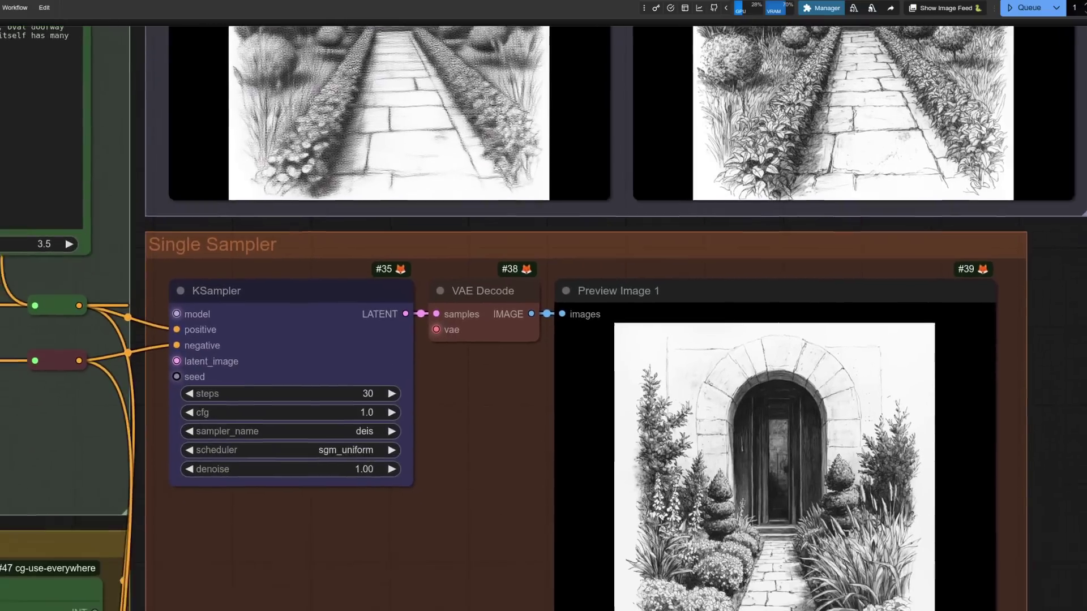
{"action": "scroll", "coordinate": [543, 318], "scroll_direction": "down", "scroll_amount": 2}
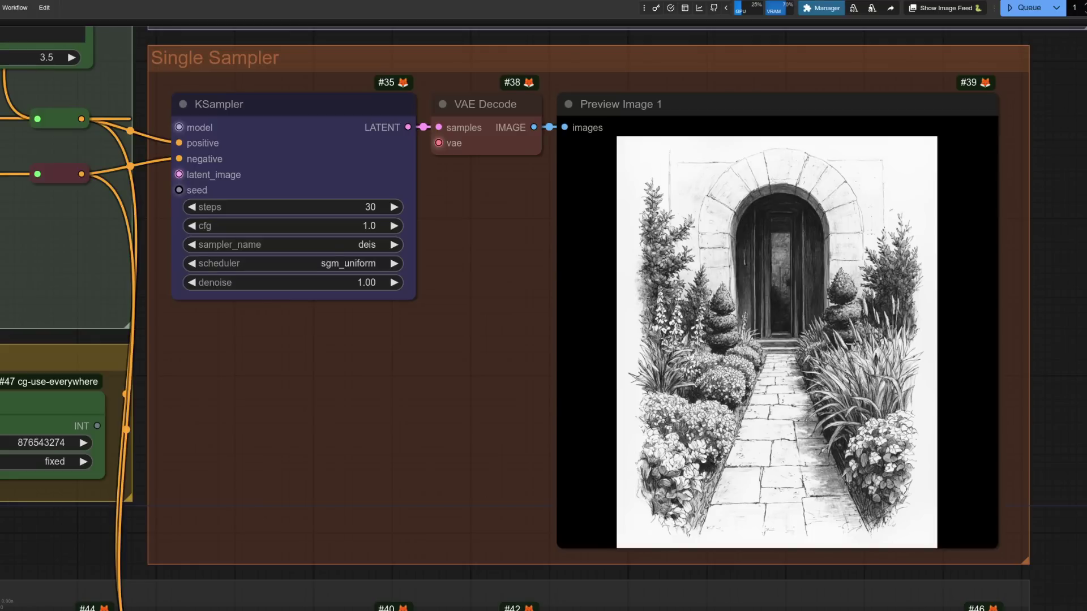
{"action": "scroll", "coordinate": [1078, 572], "scroll_direction": "down", "scroll_amount": 10}
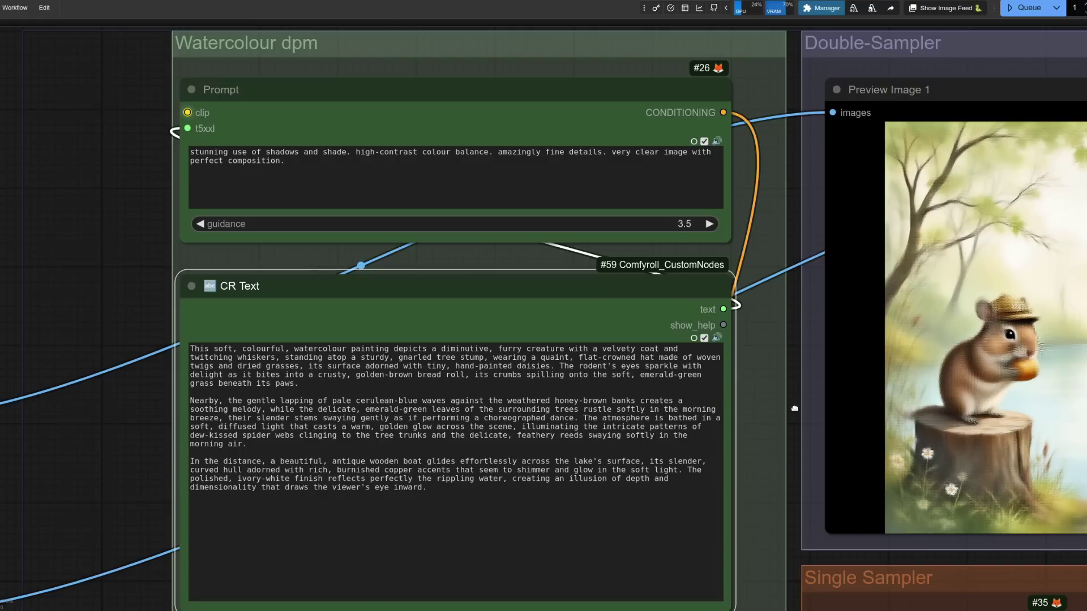
- Centre the two watercolour rodent previews, then scroll down through the Single Sampler and lower sampler images
{"action": "scroll", "coordinate": [795, 407], "scroll_direction": "right", "scroll_amount": 10}
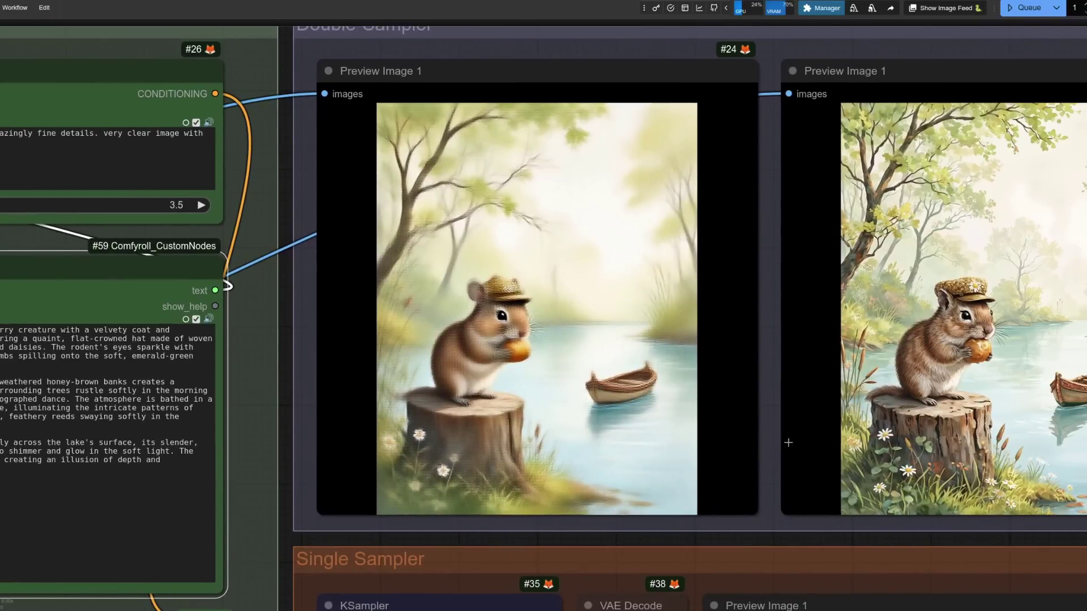
{"action": "left_click_drag", "start_coordinate": [768, 438], "coordinate": [630, 419]}
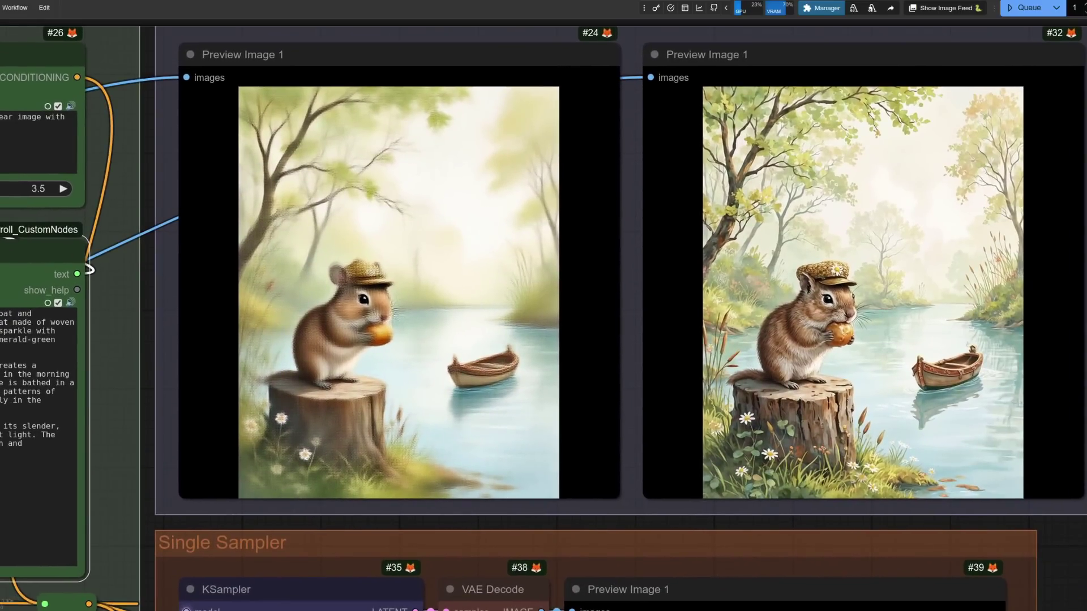
{"action": "scroll", "coordinate": [544, 318], "scroll_direction": "up", "scroll_amount": 1}
{"action": "scroll", "coordinate": [543, 318], "scroll_direction": "up", "scroll_amount": 2}
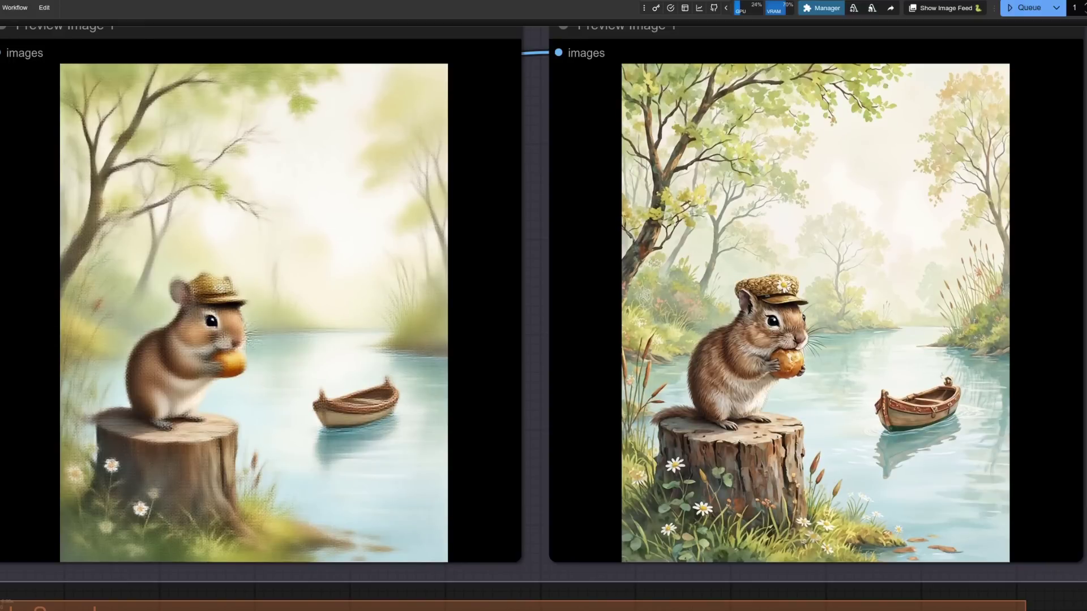
{"action": "scroll", "coordinate": [544, 318], "scroll_direction": "down", "scroll_amount": 8}
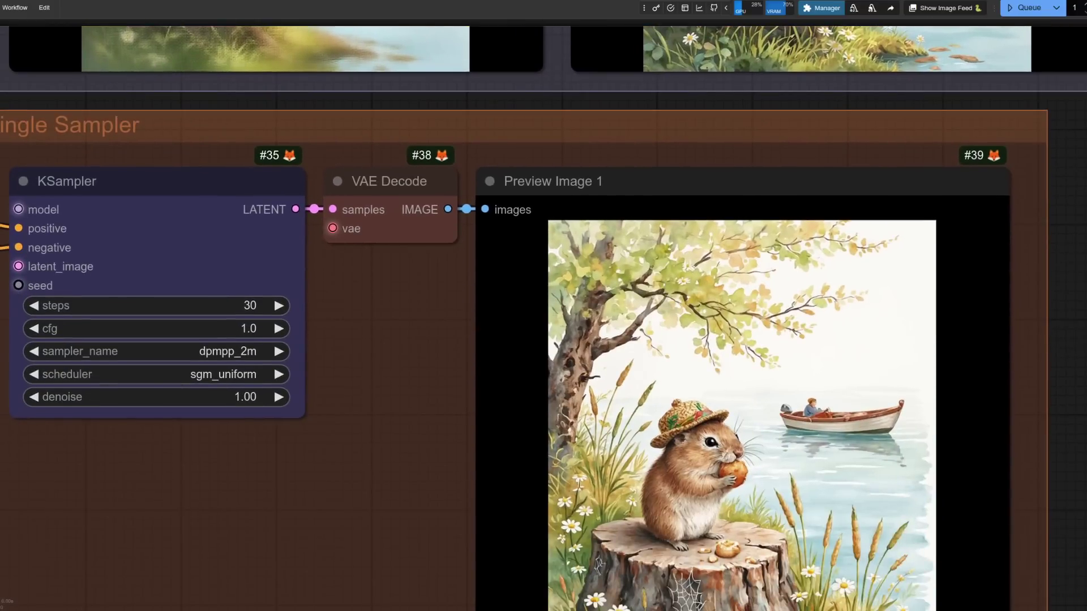
{"action": "scroll", "coordinate": [543, 318], "scroll_direction": "down", "scroll_amount": 2}
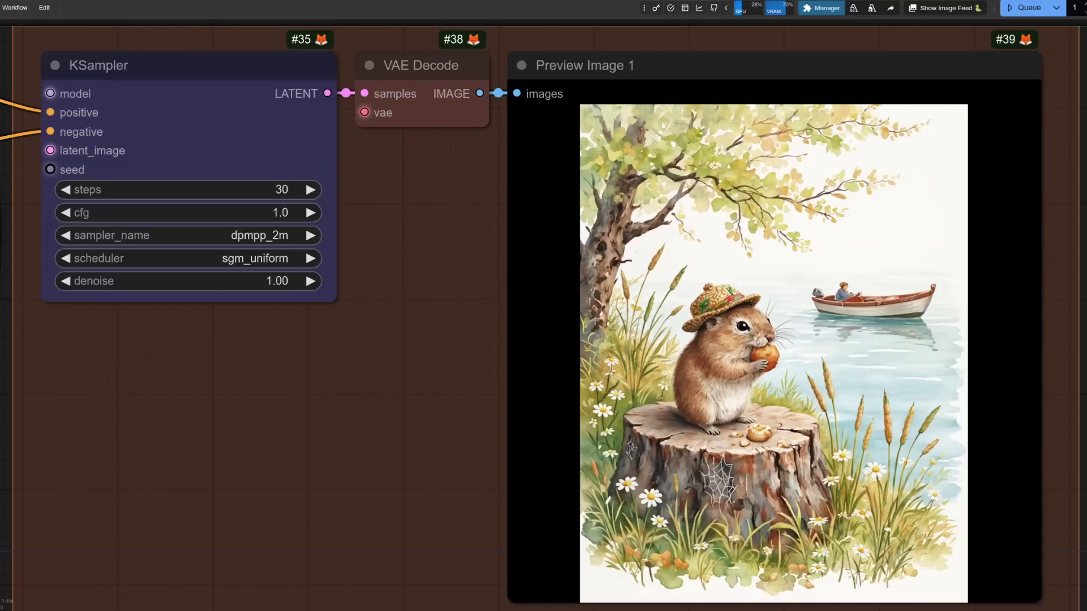
{"action": "left_click_drag", "start_coordinate": [715, 284], "coordinate": [716, 283]}
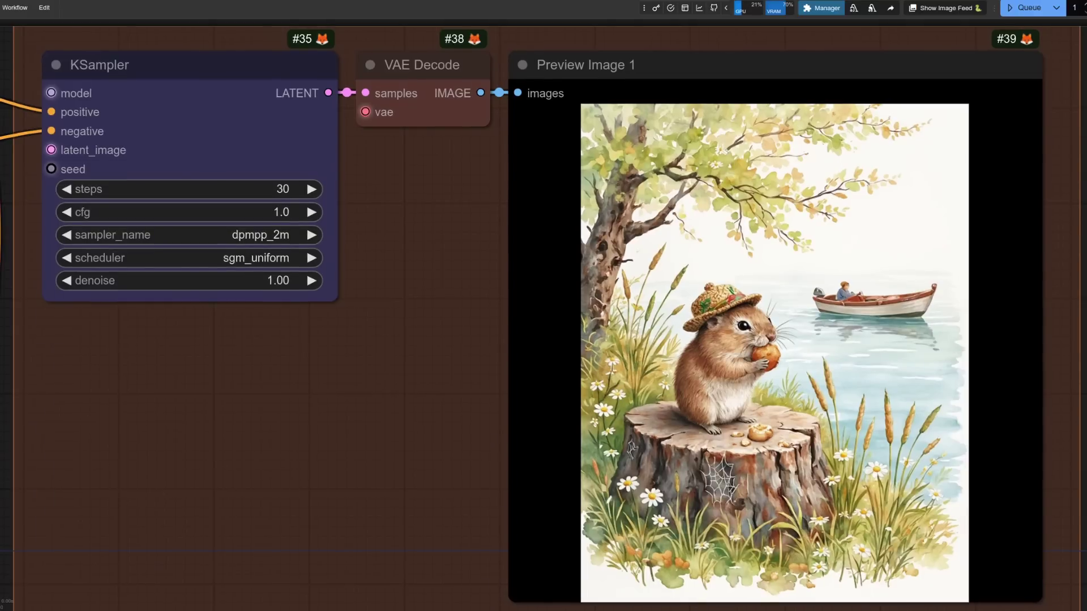
{"action": "scroll", "coordinate": [543, 318], "scroll_direction": "down", "scroll_amount": 9}
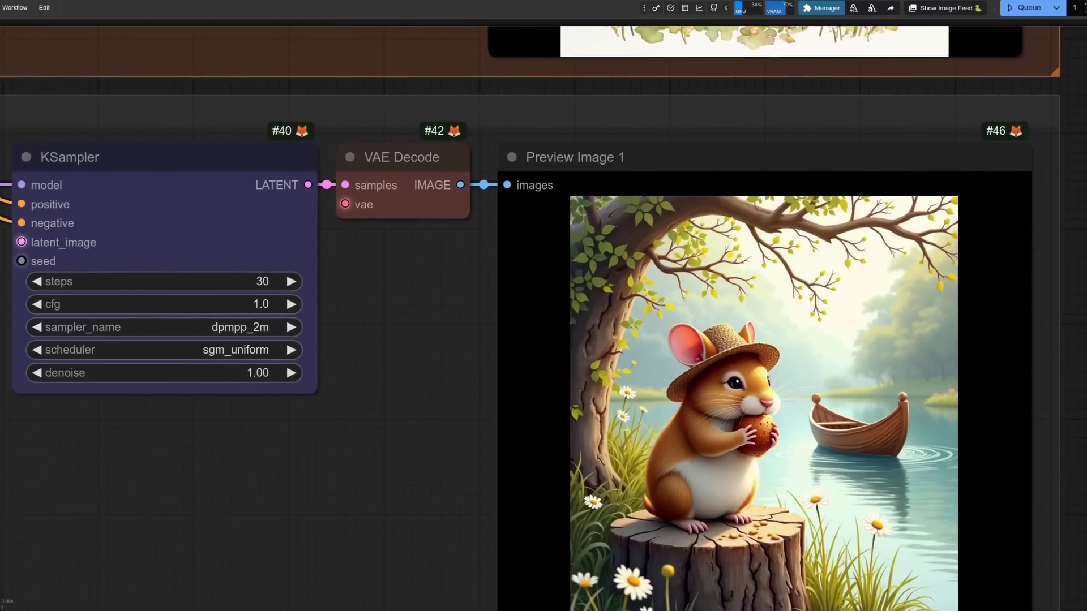
{"action": "scroll", "coordinate": [544, 318], "scroll_direction": "down", "scroll_amount": 2}
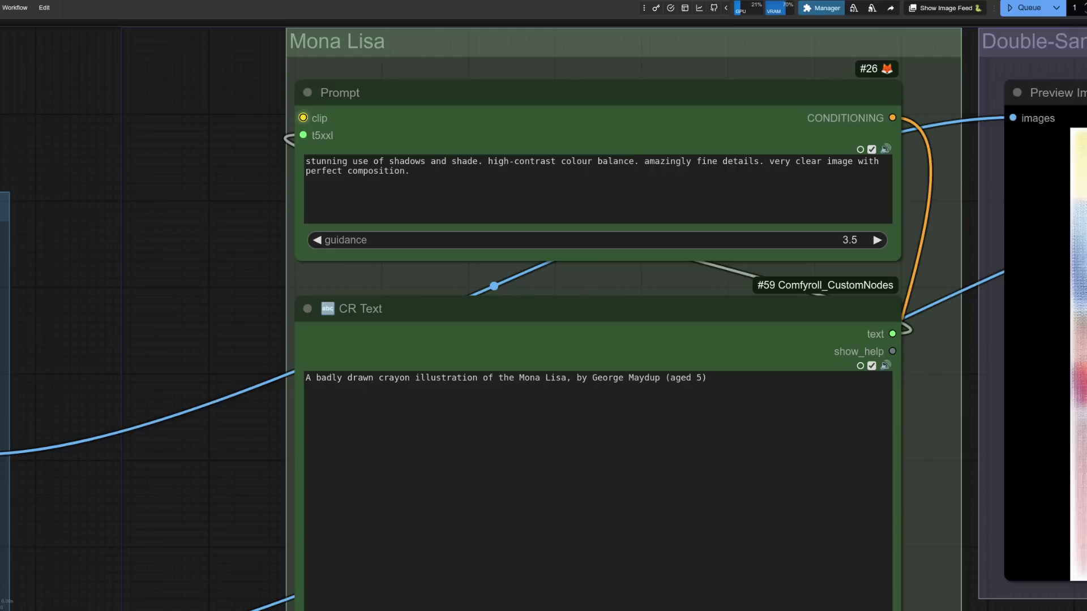
- Pan to the two Double-Sampler crayon Mona Lisa images, then scroll down through the Single Sampler and KSampler results
{"action": "left_click_drag", "start_coordinate": [962, 317], "coordinate": [64, 323]}
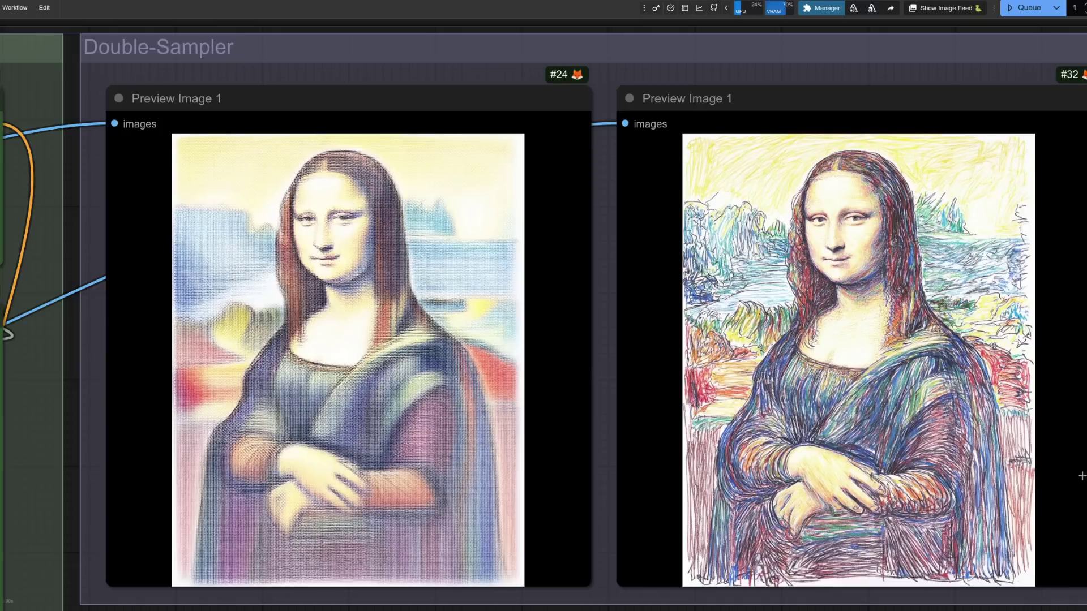
{"action": "scroll", "coordinate": [544, 317], "scroll_direction": "down", "scroll_amount": 10}
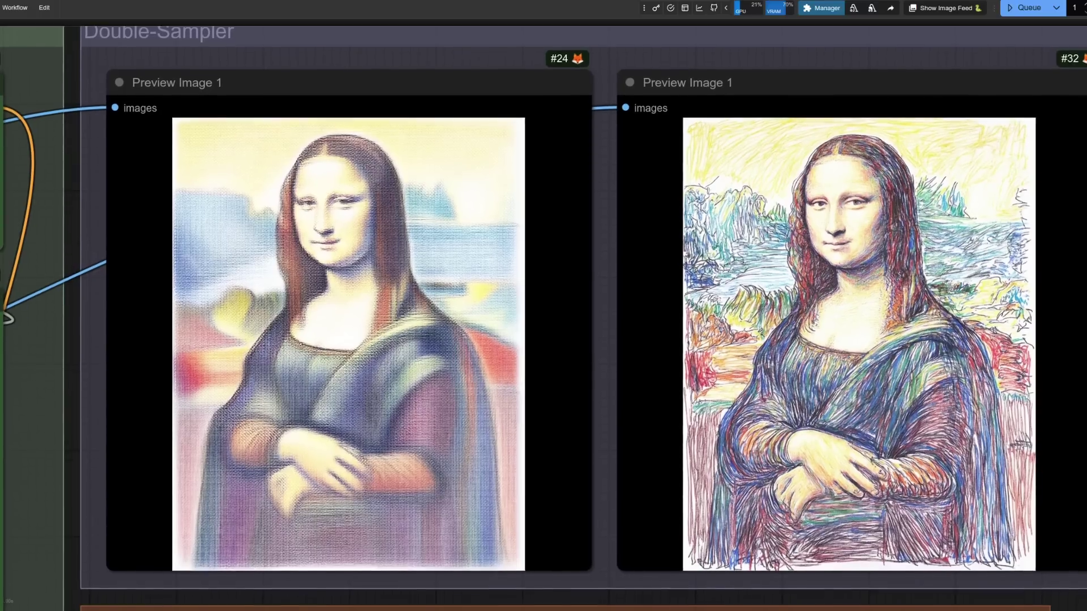
{"action": "scroll", "coordinate": [792, 256], "scroll_direction": "down", "scroll_amount": 4}
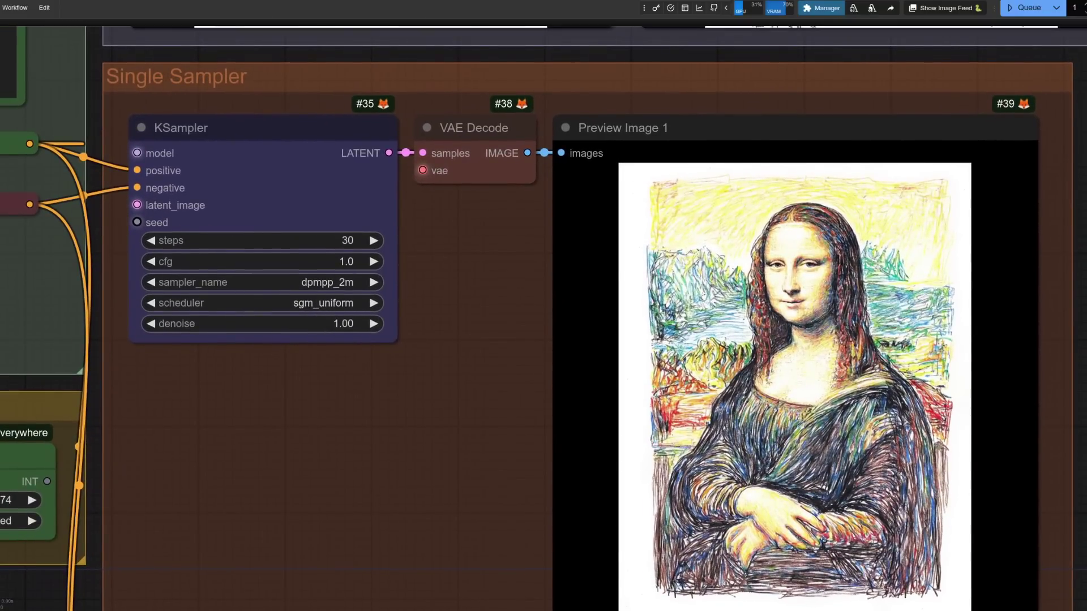
{"action": "scroll", "coordinate": [543, 317], "scroll_direction": "down", "scroll_amount": 11}
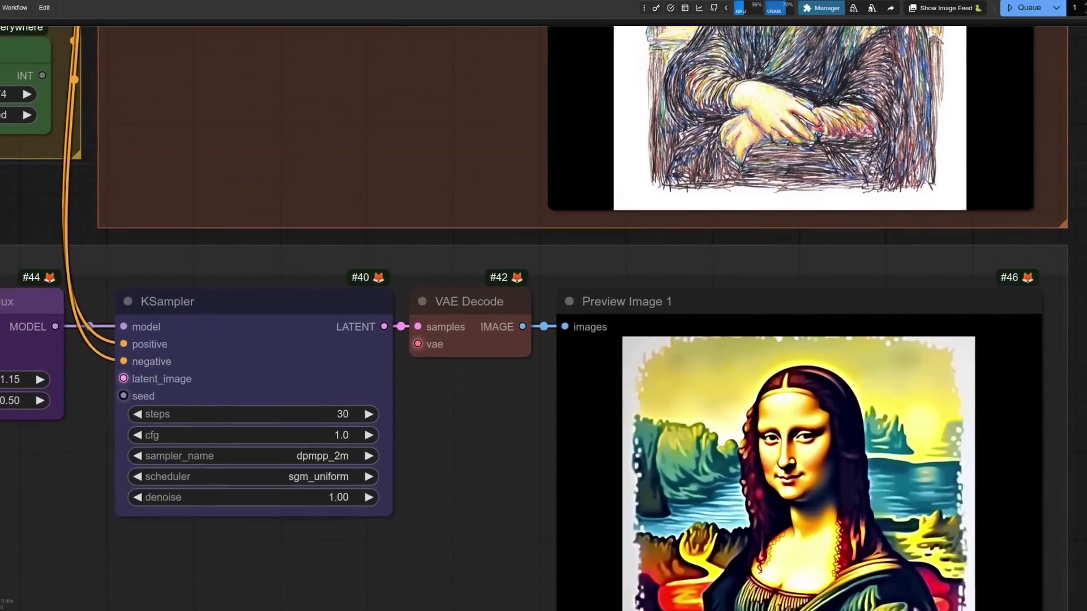
{"action": "scroll", "coordinate": [544, 317], "scroll_direction": "down", "scroll_amount": 3}
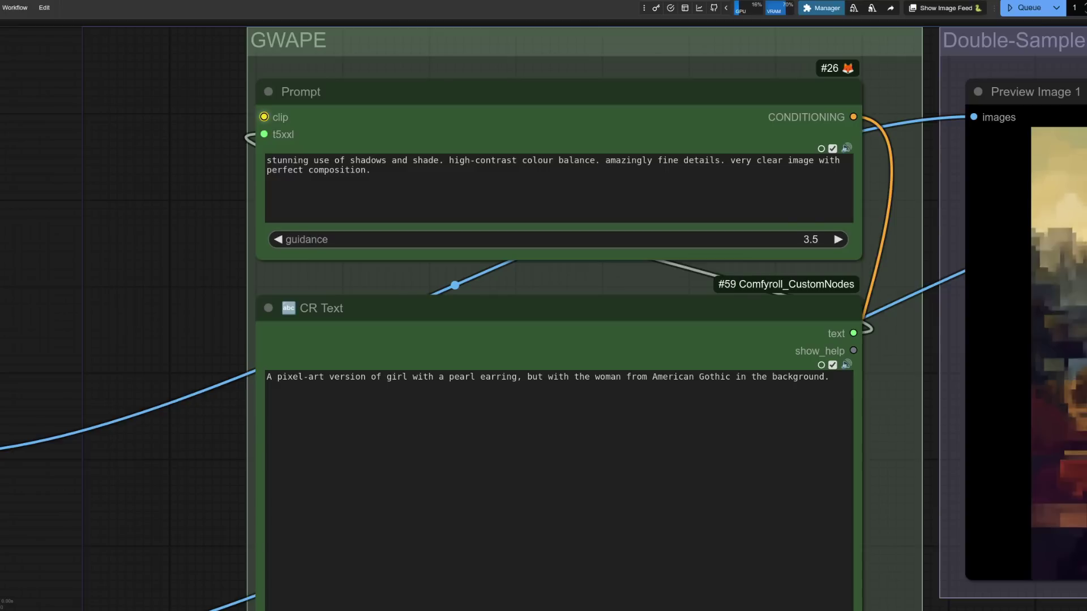
- Pan to the Double-Sampler previews and scroll through the Single Sampler and Flux groups to the Fauvism beaver-detective prompt
{"action": "left_click_drag", "start_coordinate": [962, 317], "coordinate": [92, 328]}
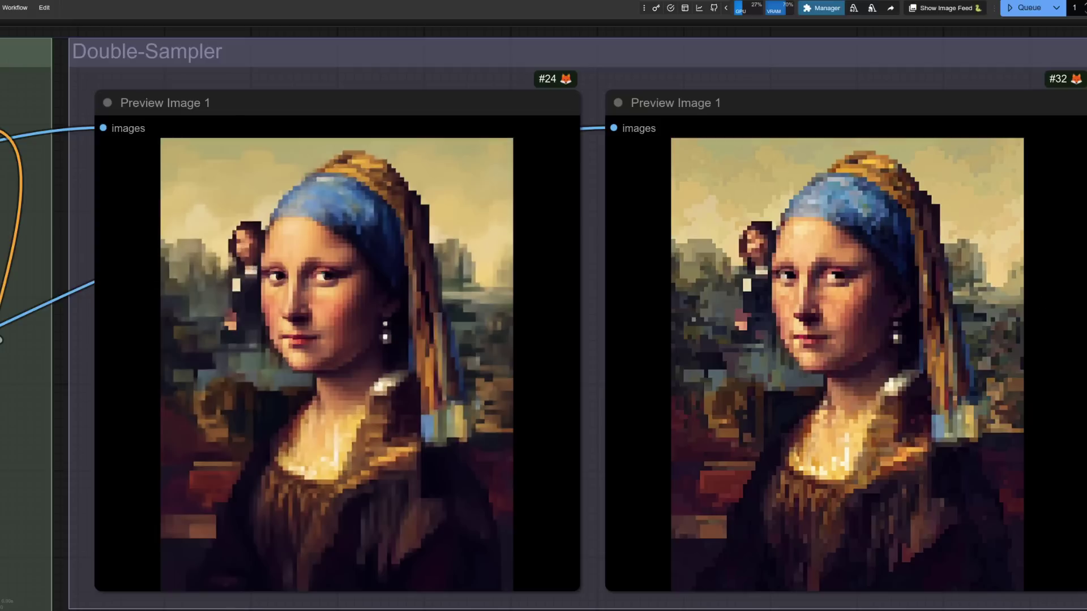
{"action": "scroll", "coordinate": [543, 317], "scroll_direction": "down", "scroll_amount": 7}
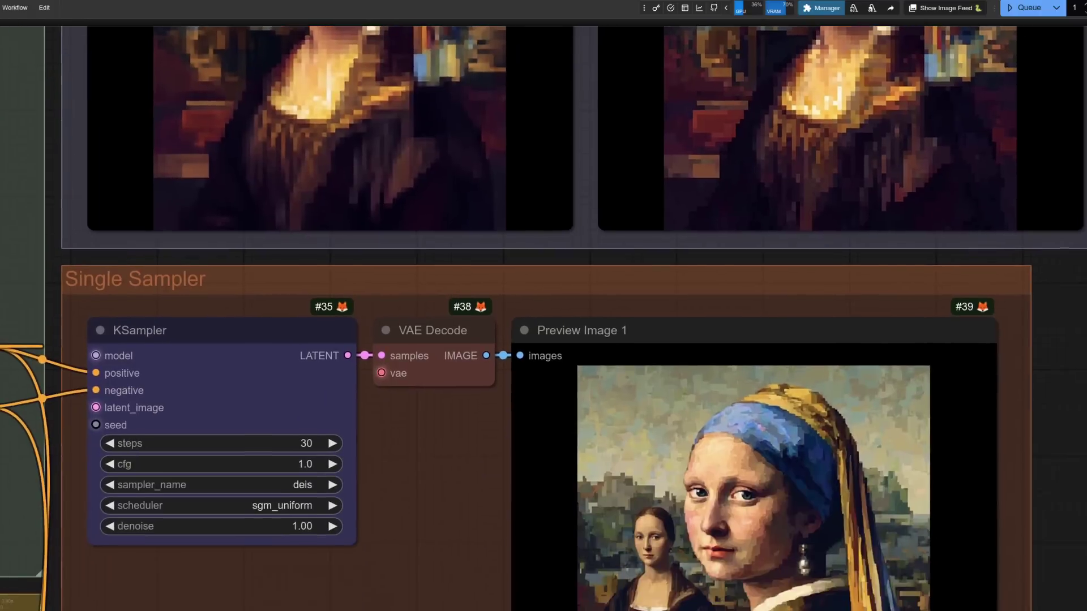
{"action": "scroll", "coordinate": [543, 317], "scroll_direction": "down", "scroll_amount": 4}
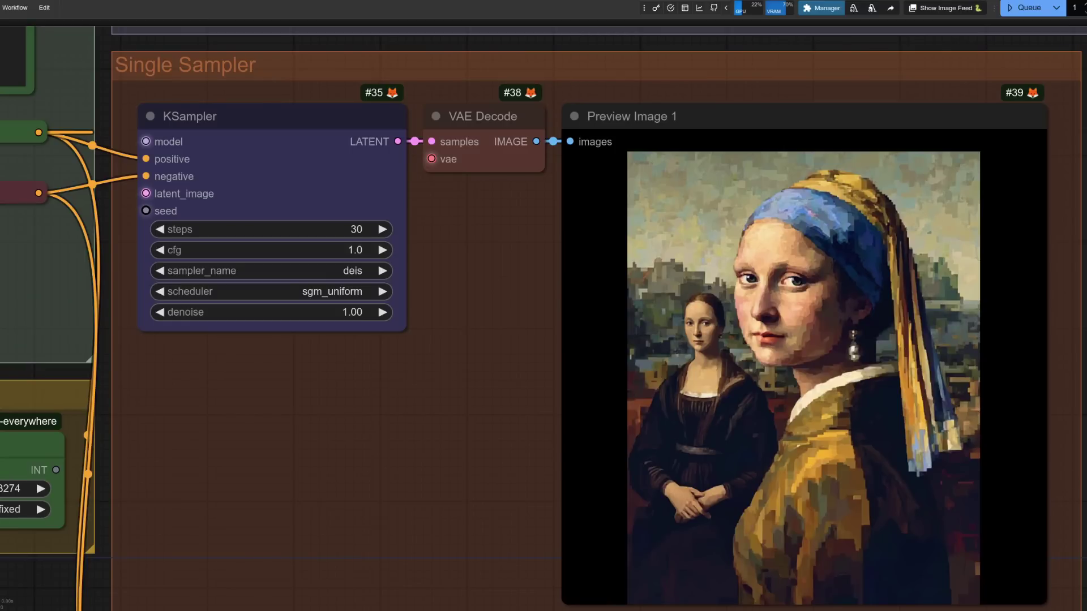
{"action": "scroll", "coordinate": [543, 317], "scroll_direction": "down", "scroll_amount": 9}
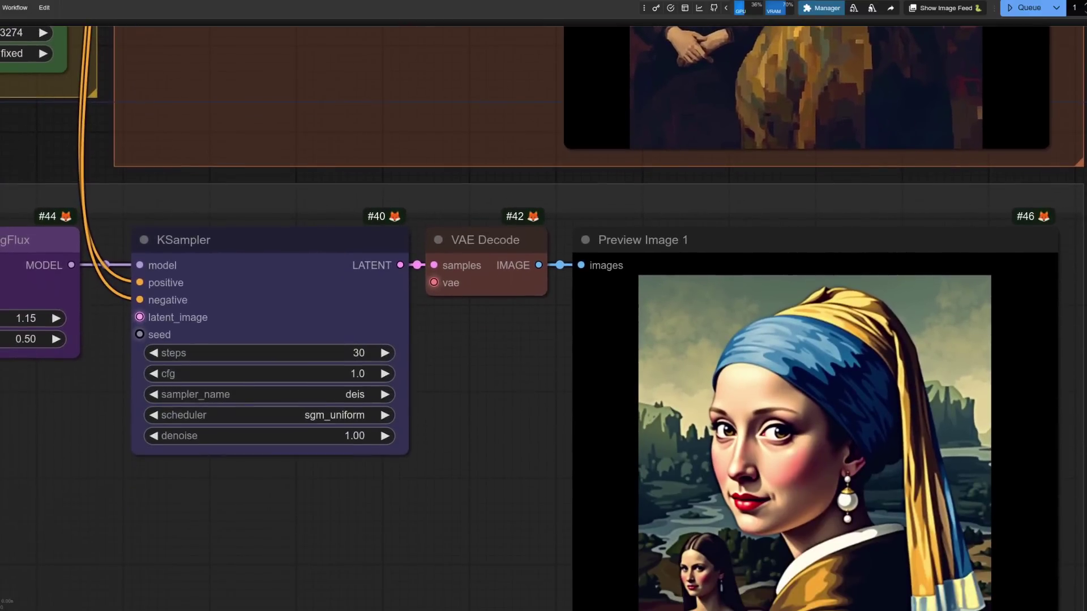
{"action": "scroll", "coordinate": [543, 317], "scroll_direction": "down", "scroll_amount": 3}
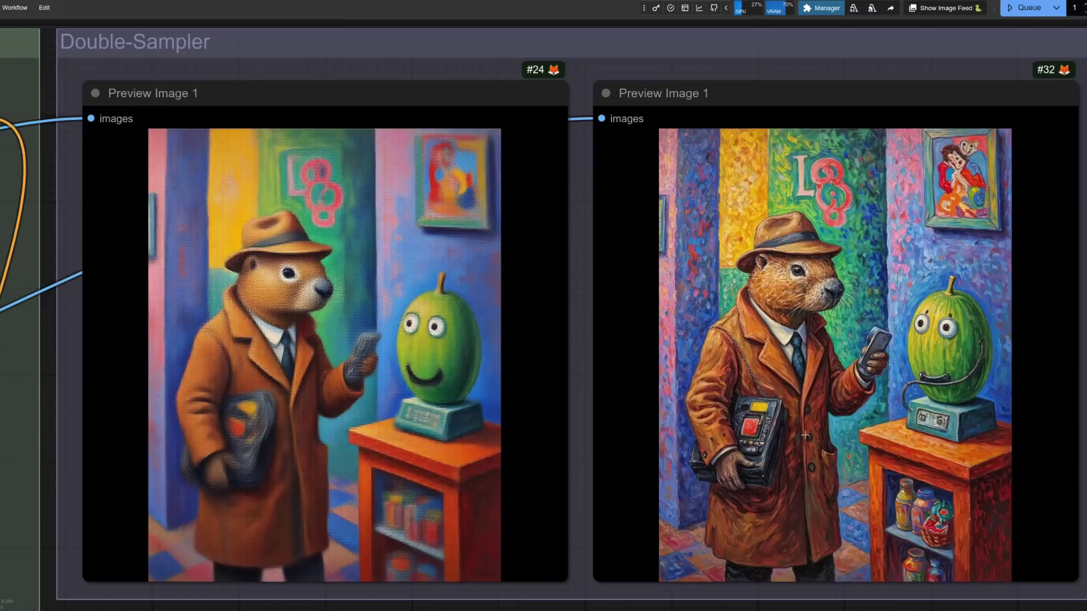
- Scroll from the Double-Sampler beaver-and-melon previews to the Single Sampler and bottom KSampler/Preview Image group
{"action": "scroll", "coordinate": [1069, 496], "scroll_direction": "down", "scroll_amount": 6}
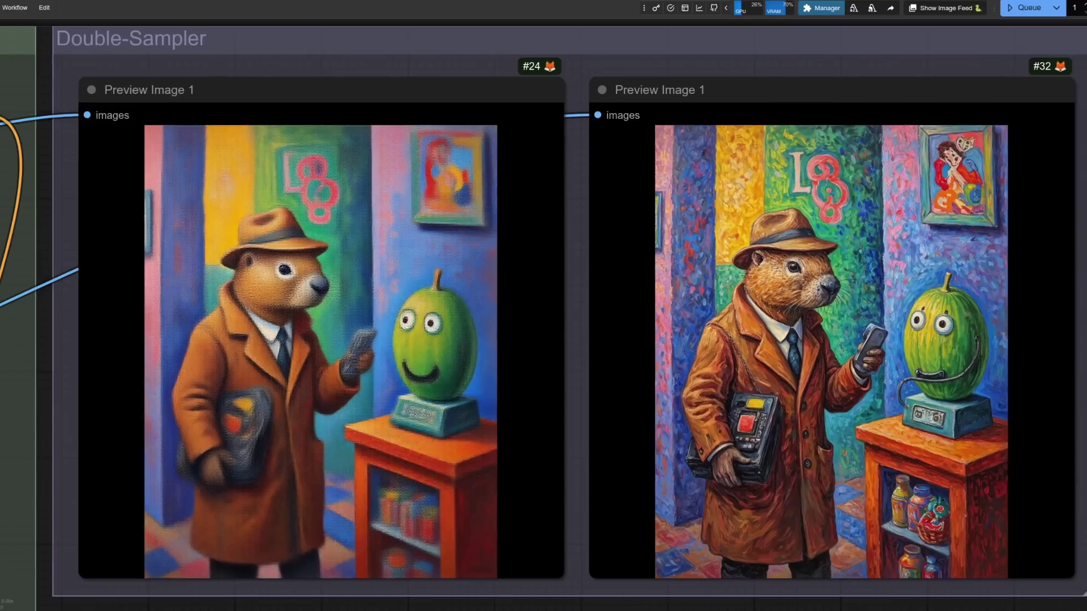
{"action": "scroll", "coordinate": [543, 318], "scroll_direction": "down", "scroll_amount": 4}
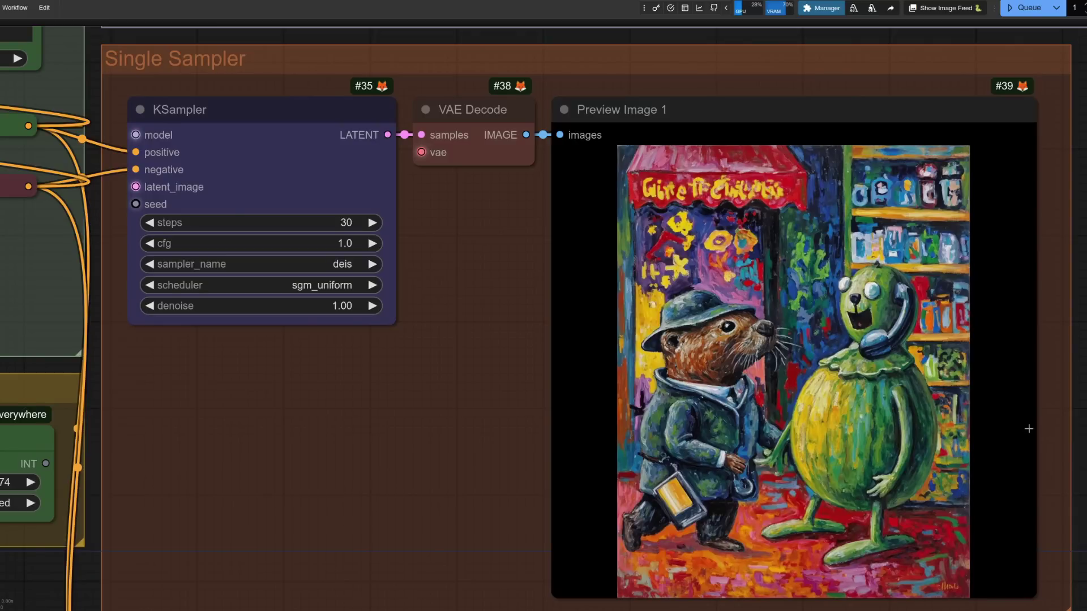
{"action": "scroll", "coordinate": [543, 306], "scroll_direction": "down", "scroll_amount": 10}
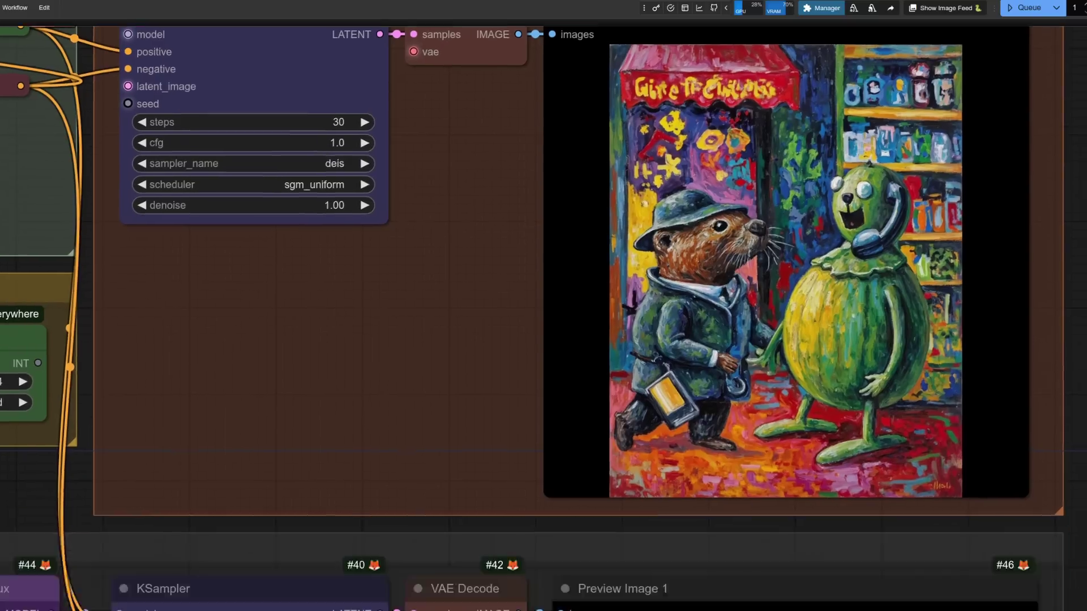
{"action": "scroll", "coordinate": [544, 306], "scroll_direction": "down", "scroll_amount": 3}
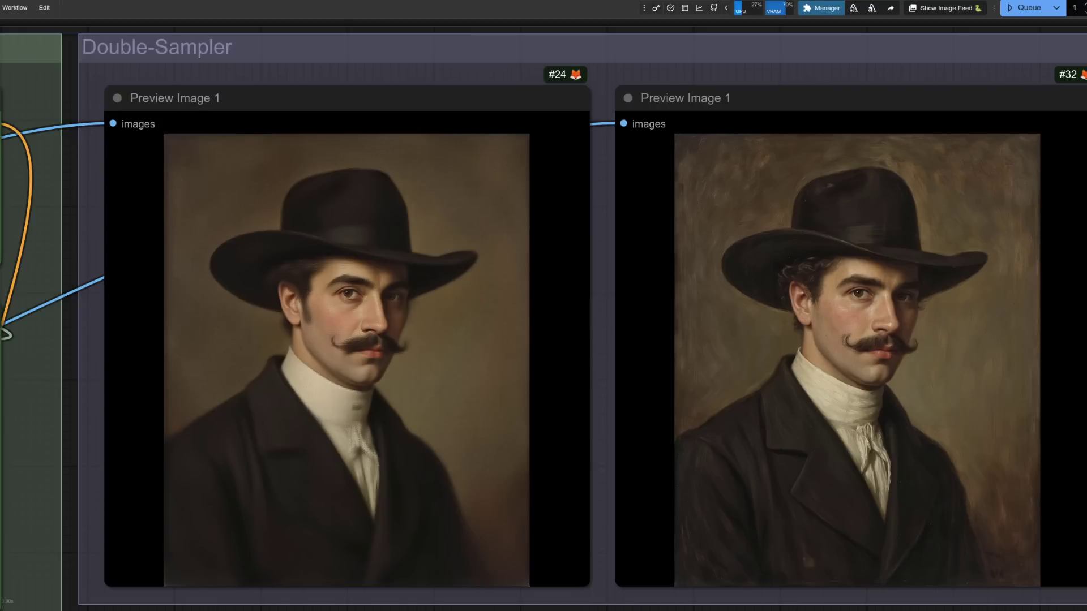
- Scroll through Single Sampler to Preview Image #46 showing the moustached man in the black hat
{"action": "scroll", "coordinate": [1077, 354], "scroll_direction": "down", "scroll_amount": 10}
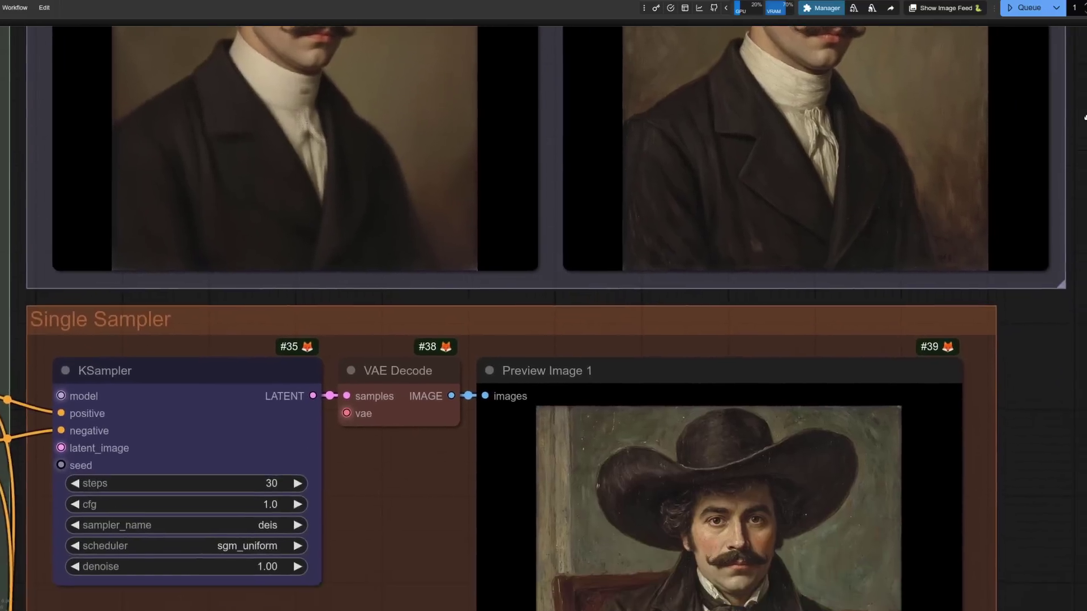
{"action": "scroll", "coordinate": [1077, 355], "scroll_direction": "down", "scroll_amount": 2}
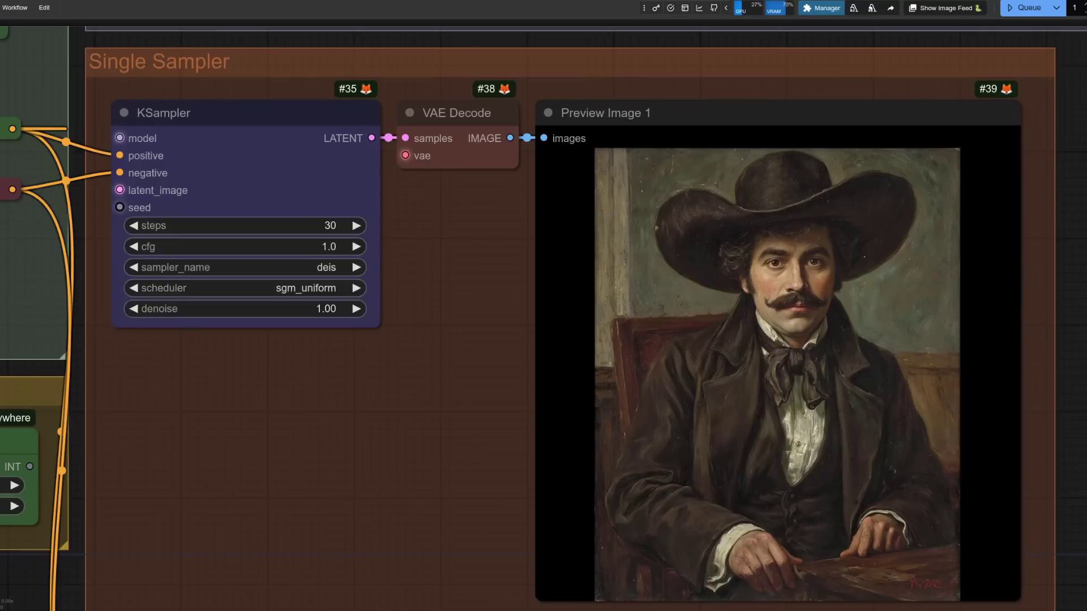
{"action": "scroll", "coordinate": [544, 318], "scroll_direction": "down", "scroll_amount": 12}
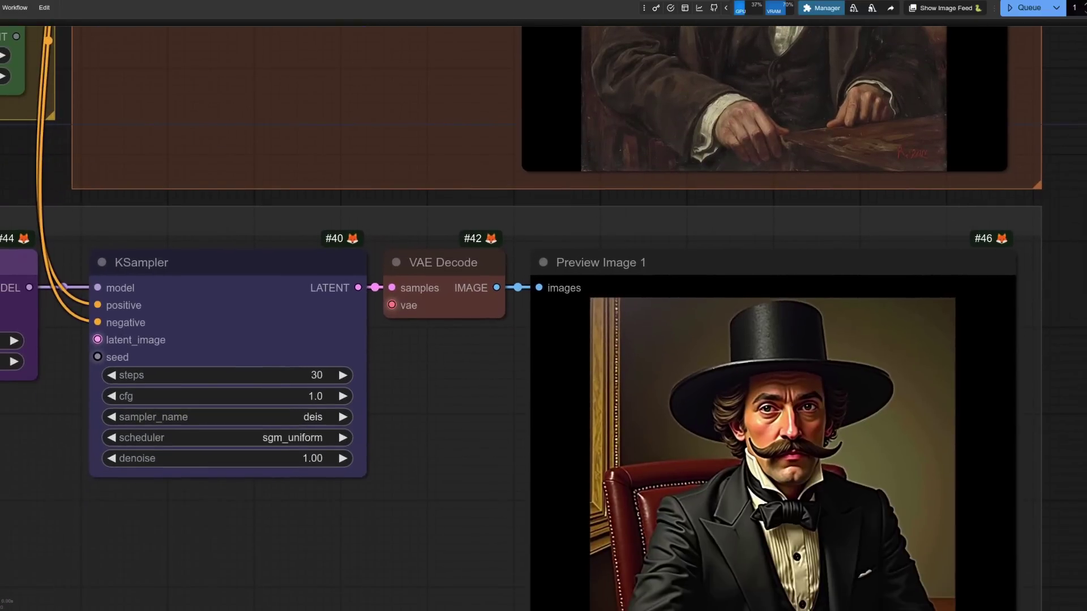
{"action": "scroll", "coordinate": [523, 318], "scroll_direction": "down", "scroll_amount": 1}
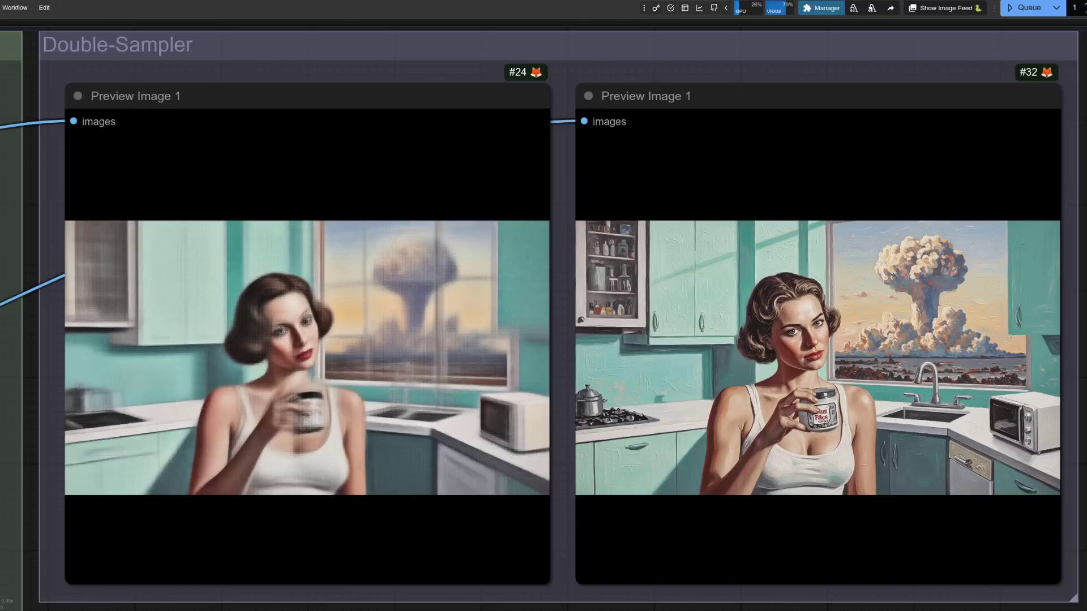
- Scroll past the 1950s kitchen results to the 'most beautiful woman' prompt and its blurry and sharp portraits
{"action": "scroll", "coordinate": [1043, 453], "scroll_direction": "down", "scroll_amount": 5}
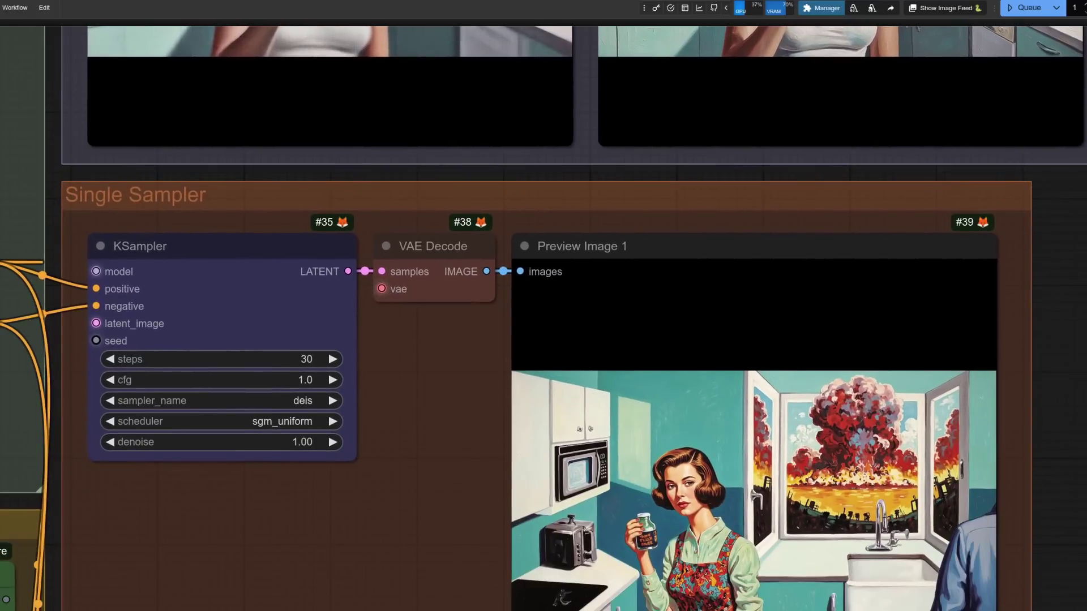
{"action": "scroll", "coordinate": [1043, 452], "scroll_direction": "down", "scroll_amount": 3}
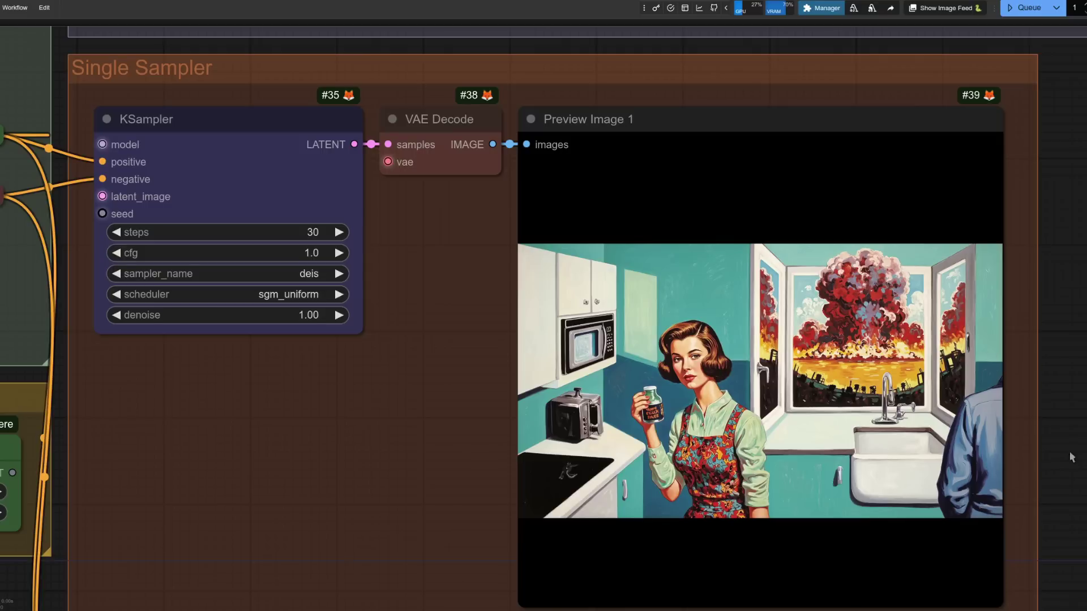
{"action": "scroll", "coordinate": [1080, 536], "scroll_direction": "down", "scroll_amount": 10}
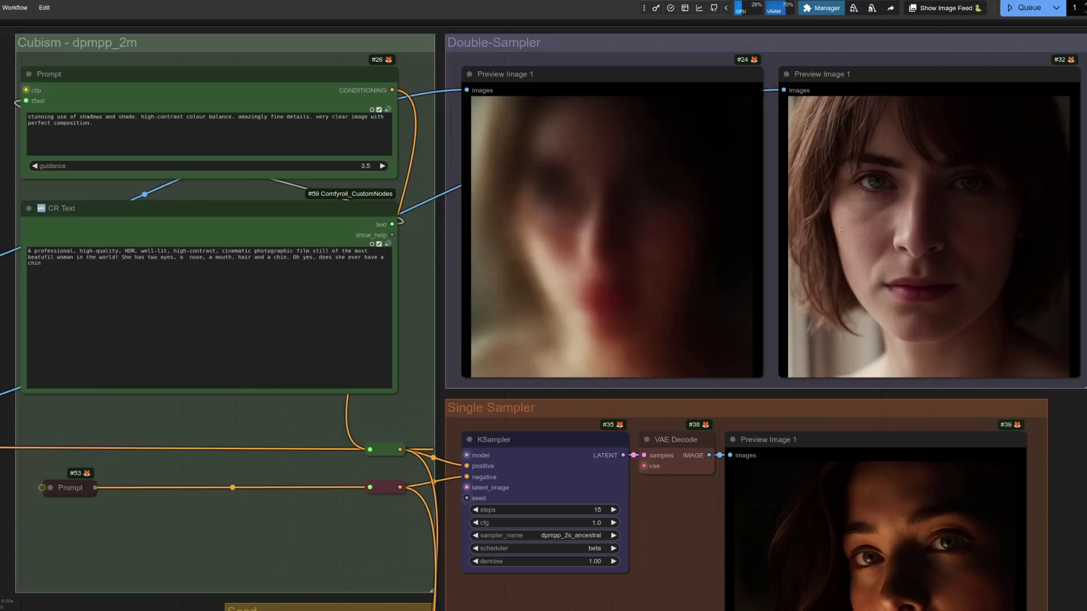
{"action": "left_click_drag", "start_coordinate": [1075, 466], "coordinate": [1084, 381]}
{"action": "scroll", "coordinate": [1085, 381], "scroll_direction": "up", "scroll_amount": 1}
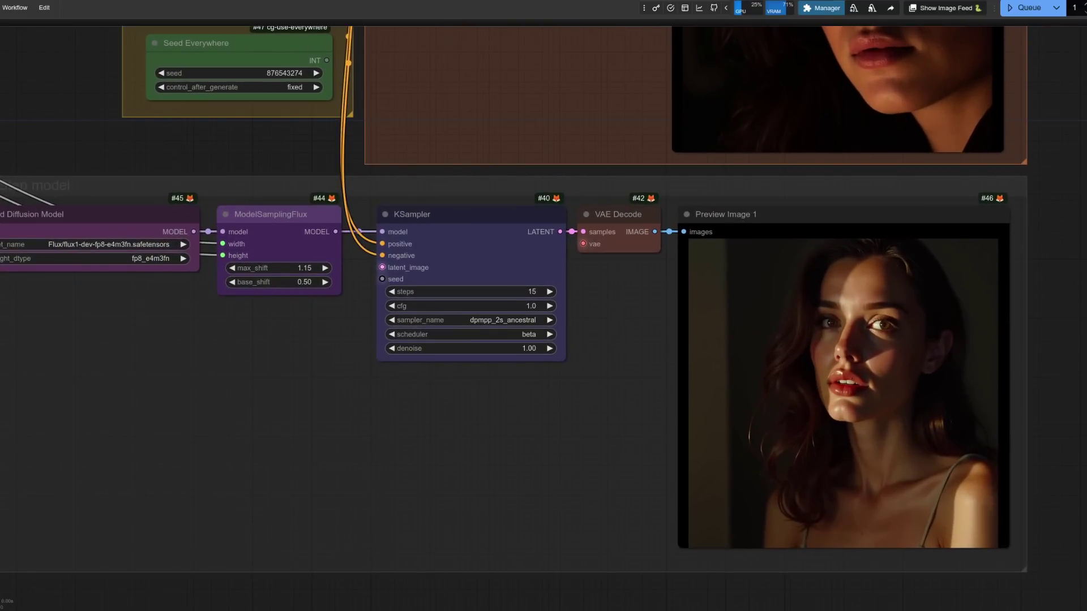
{"action": "left_click_drag", "start_coordinate": [1056, 192], "coordinate": [1056, 575]}
{"action": "scroll", "coordinate": [541, 318], "scroll_direction": "up", "scroll_amount": 5}
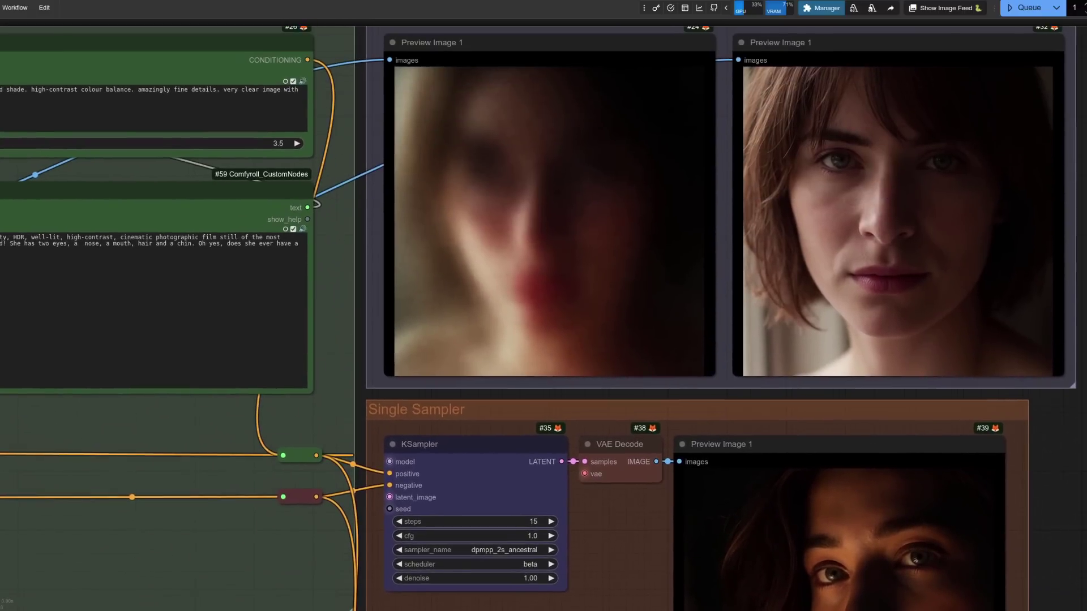
{"action": "scroll", "coordinate": [541, 318], "scroll_direction": "down", "scroll_amount": 1}
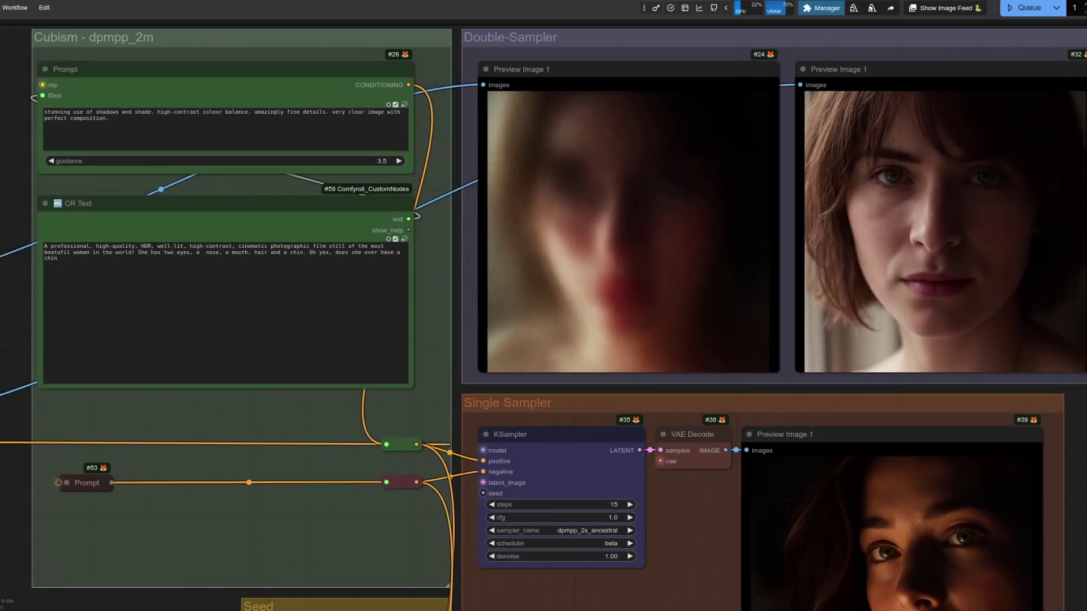